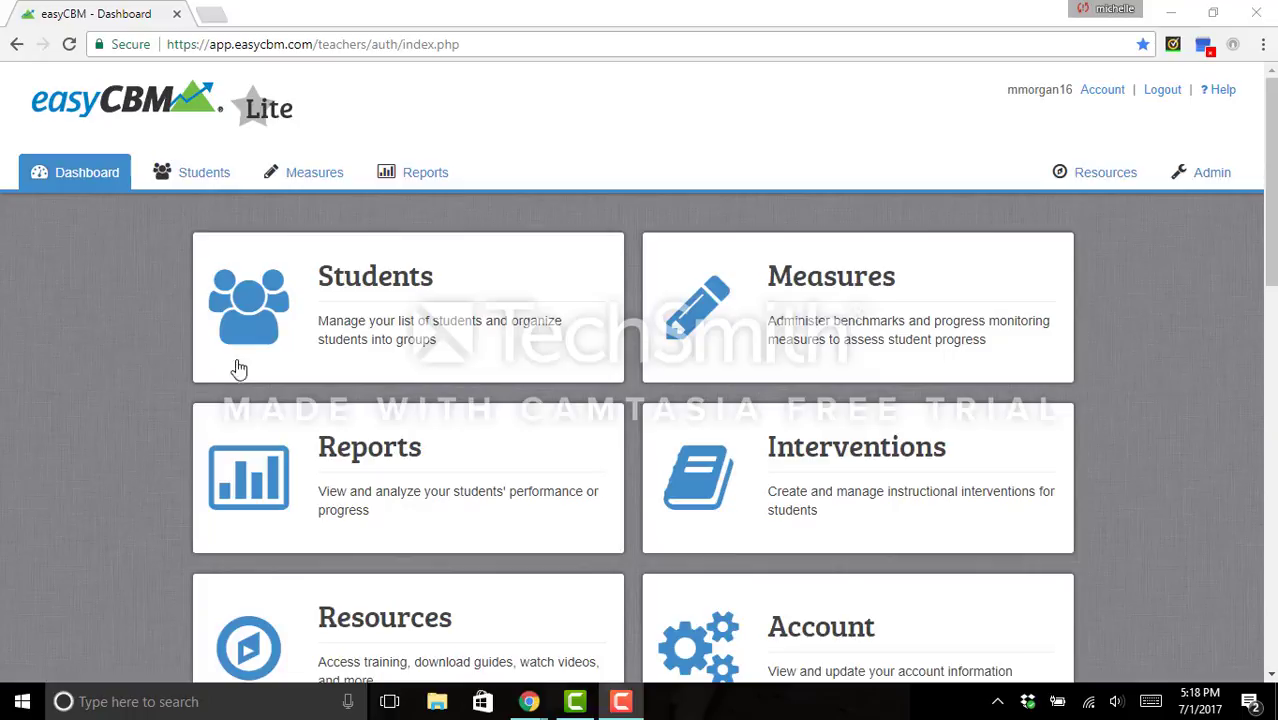
- Open the Students roster from the Dashboard and start a new student entry
{"action": "left_click", "coordinate": [380, 332]}
{"action": "scroll", "coordinate": [368, 330], "scroll_direction": "down", "scroll_amount": 1}
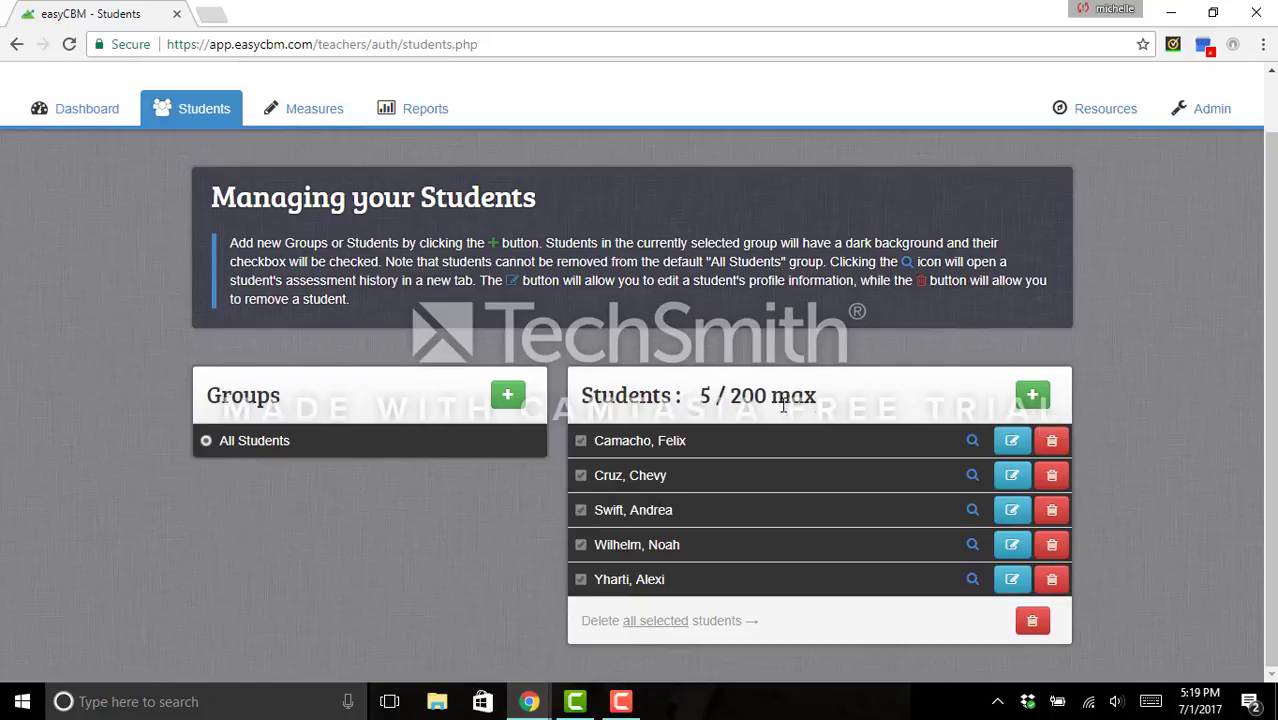
{"action": "left_click", "coordinate": [1032, 398]}
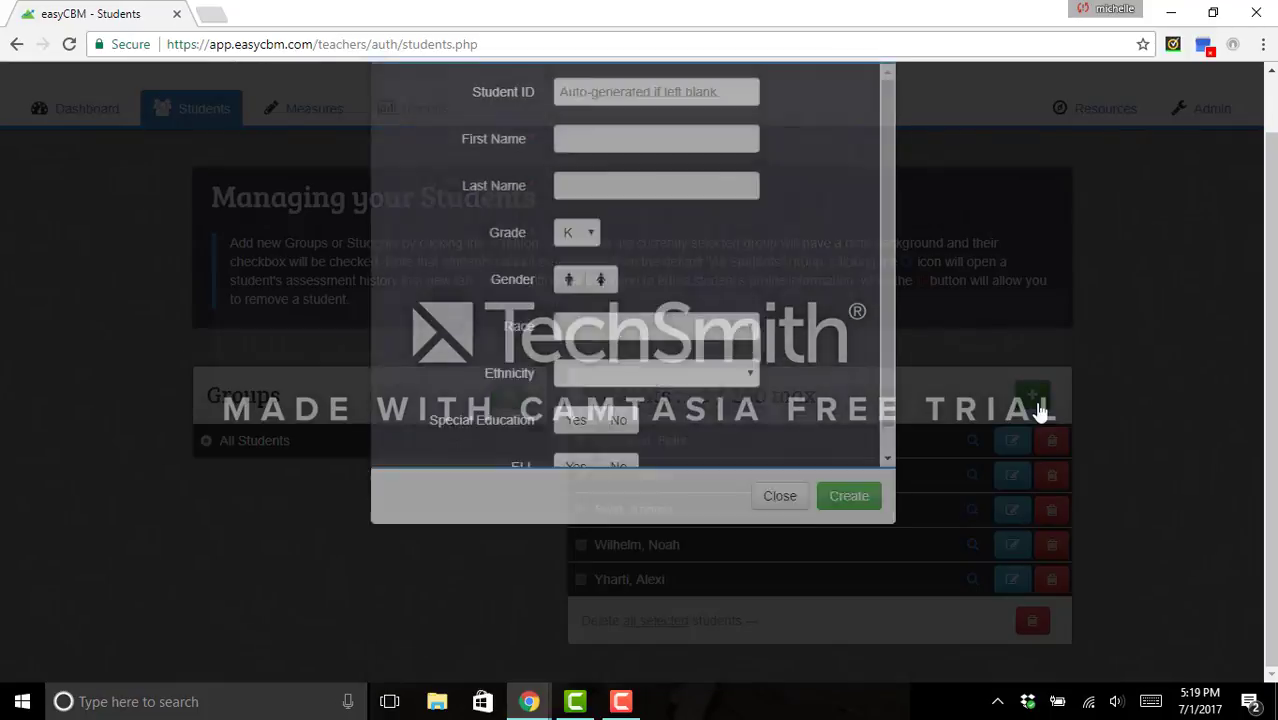
- Enter the new student's first and last name
{"action": "left_click", "coordinate": [614, 184]}
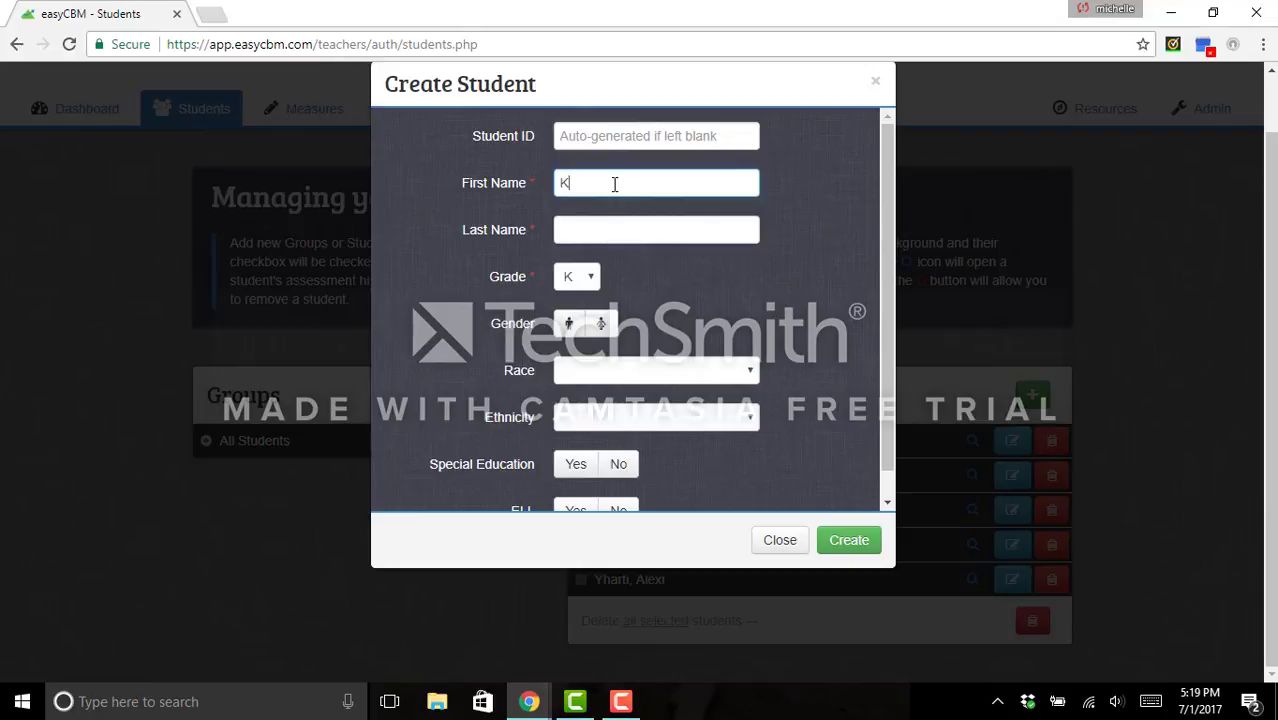
{"action": "key", "text": "Tab"}
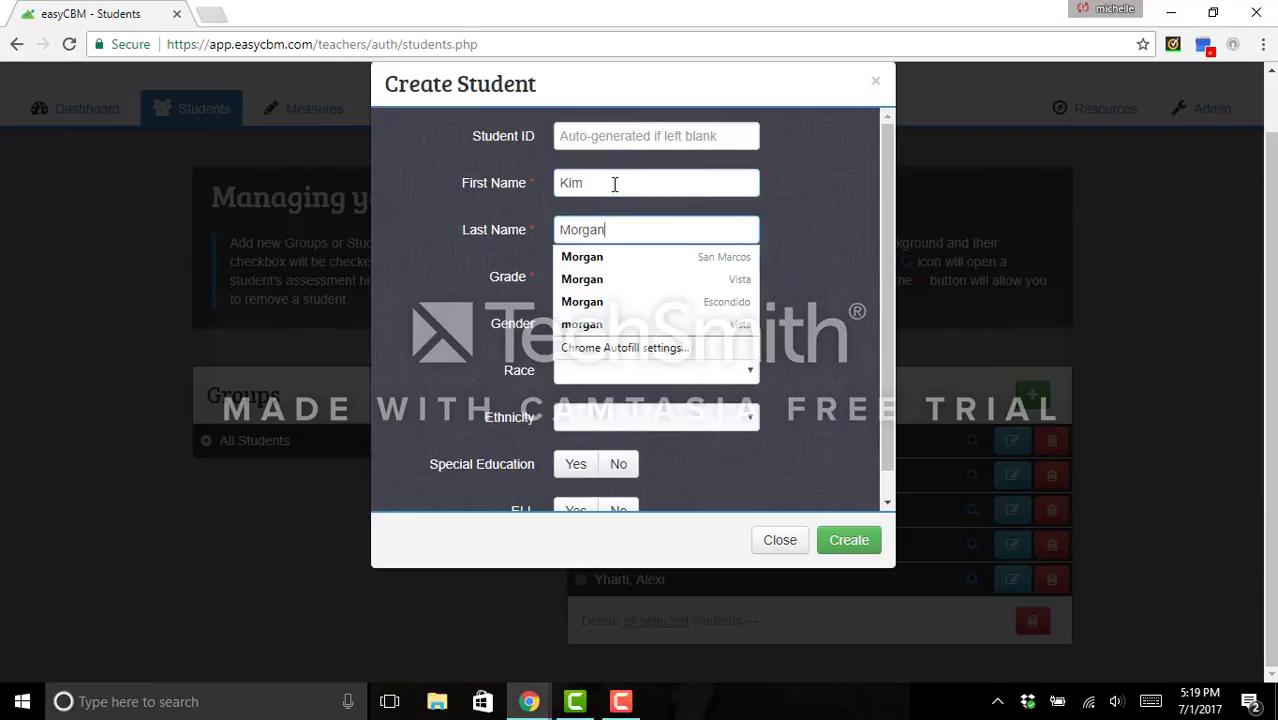
{"action": "key", "text": "Tab"}
- Set grade 2, female, special education Yes and ELL No, then create the student
{"action": "left_click", "coordinate": [589, 277]}
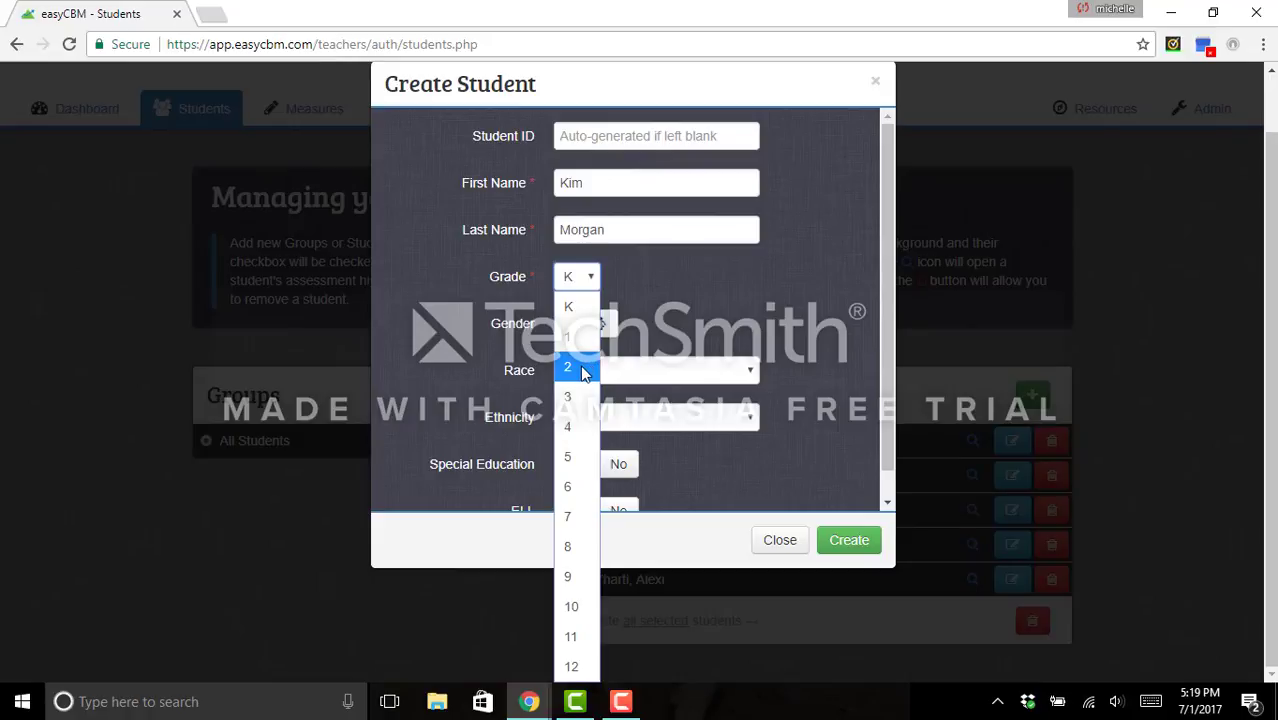
{"action": "left_click", "coordinate": [585, 370]}
{"action": "left_click", "coordinate": [602, 324]}
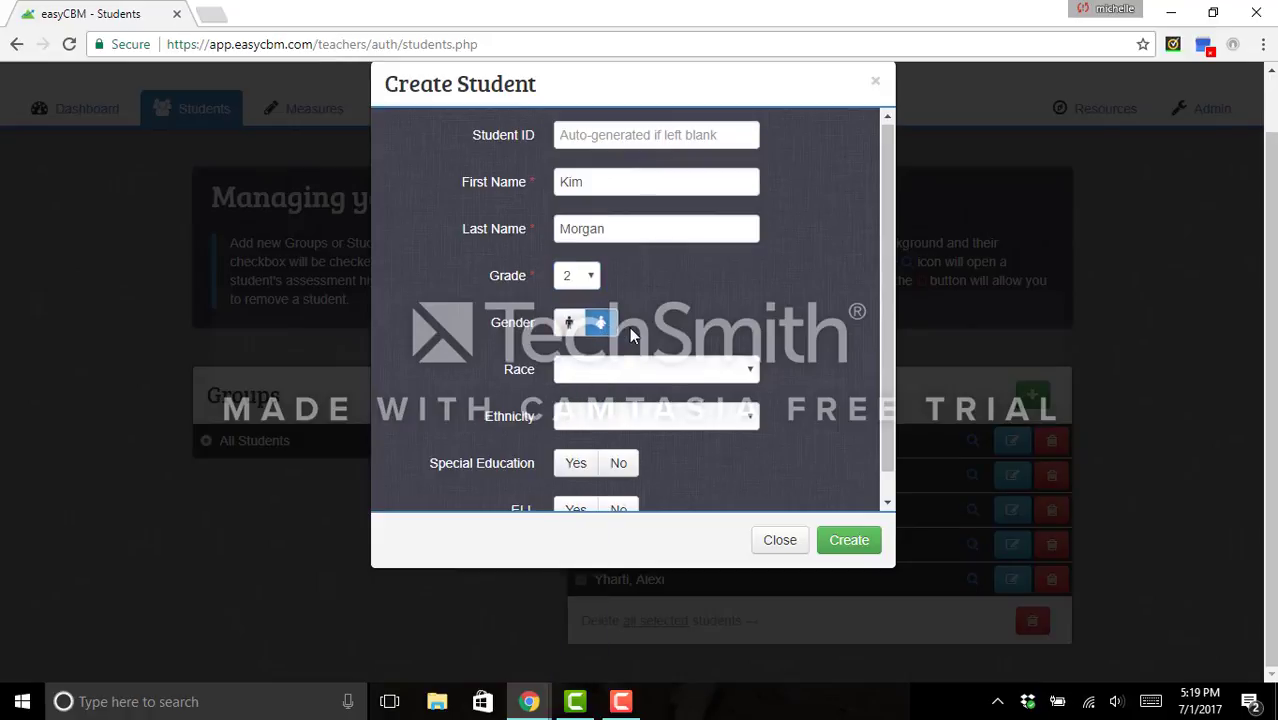
{"action": "scroll", "coordinate": [629, 326], "scroll_direction": "down", "scroll_amount": 1}
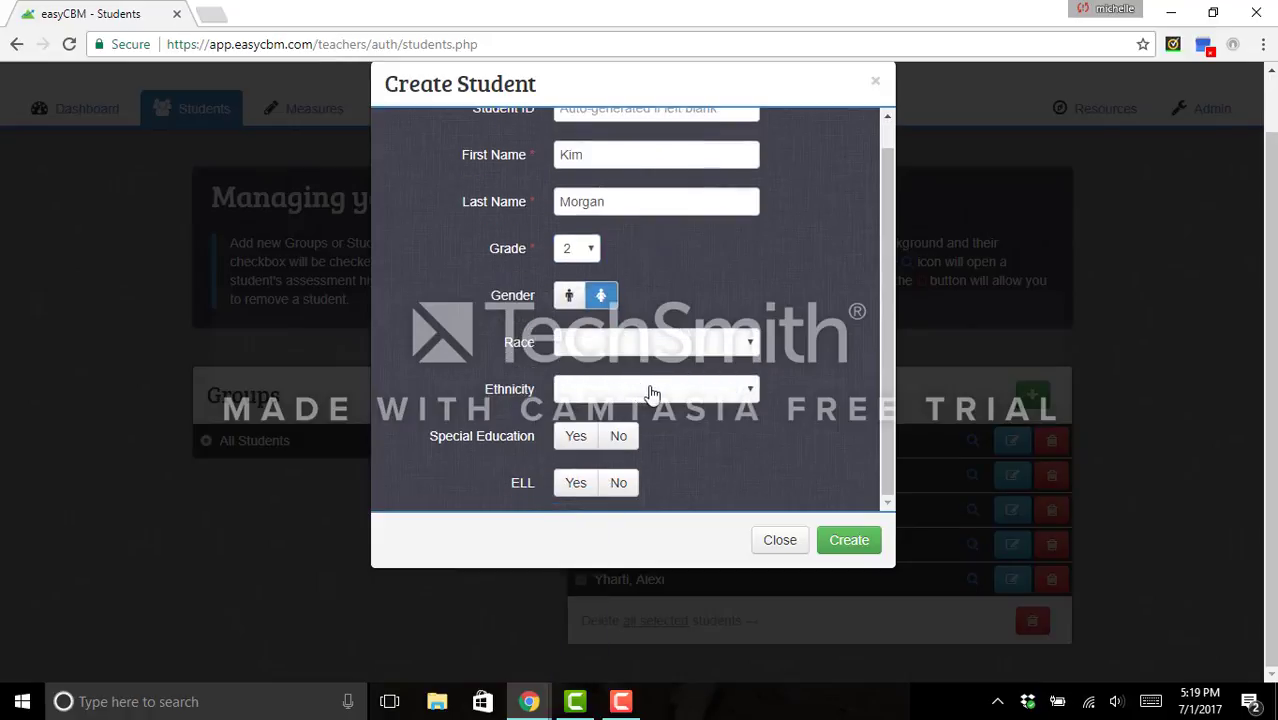
{"action": "left_click", "coordinate": [578, 448]}
{"action": "left_click", "coordinate": [619, 485]}
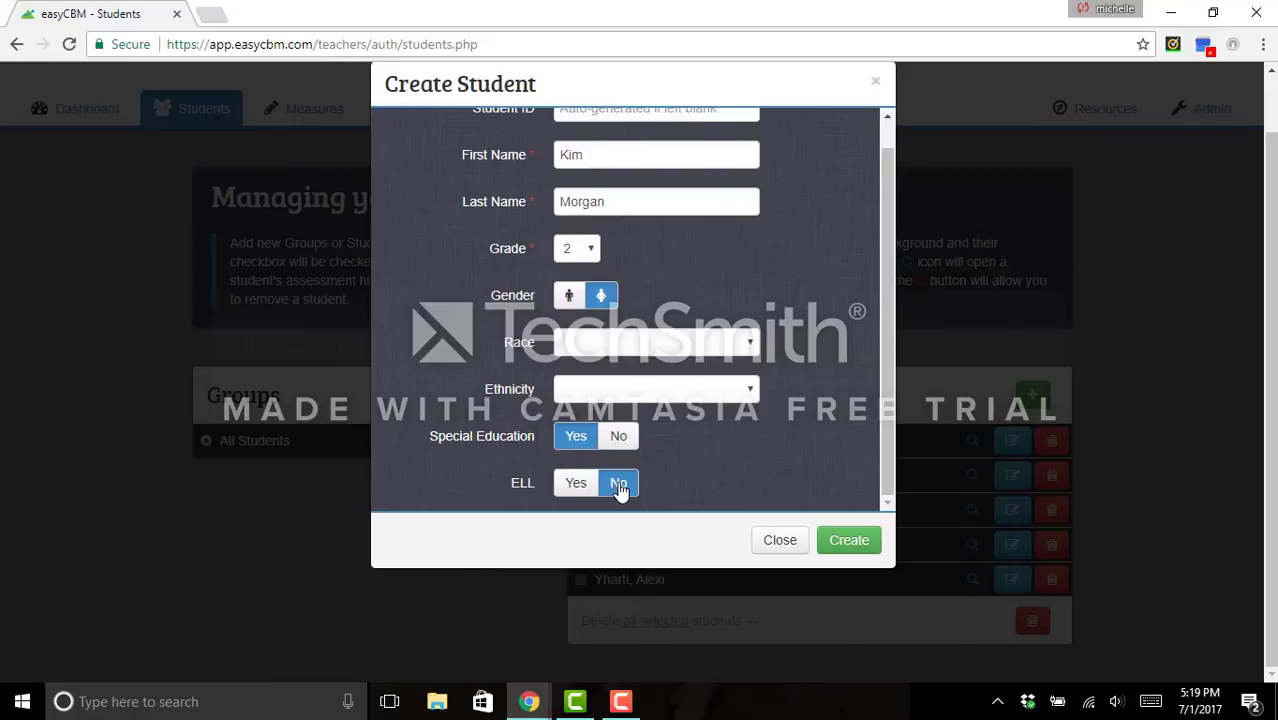
{"action": "left_click", "coordinate": [840, 546]}
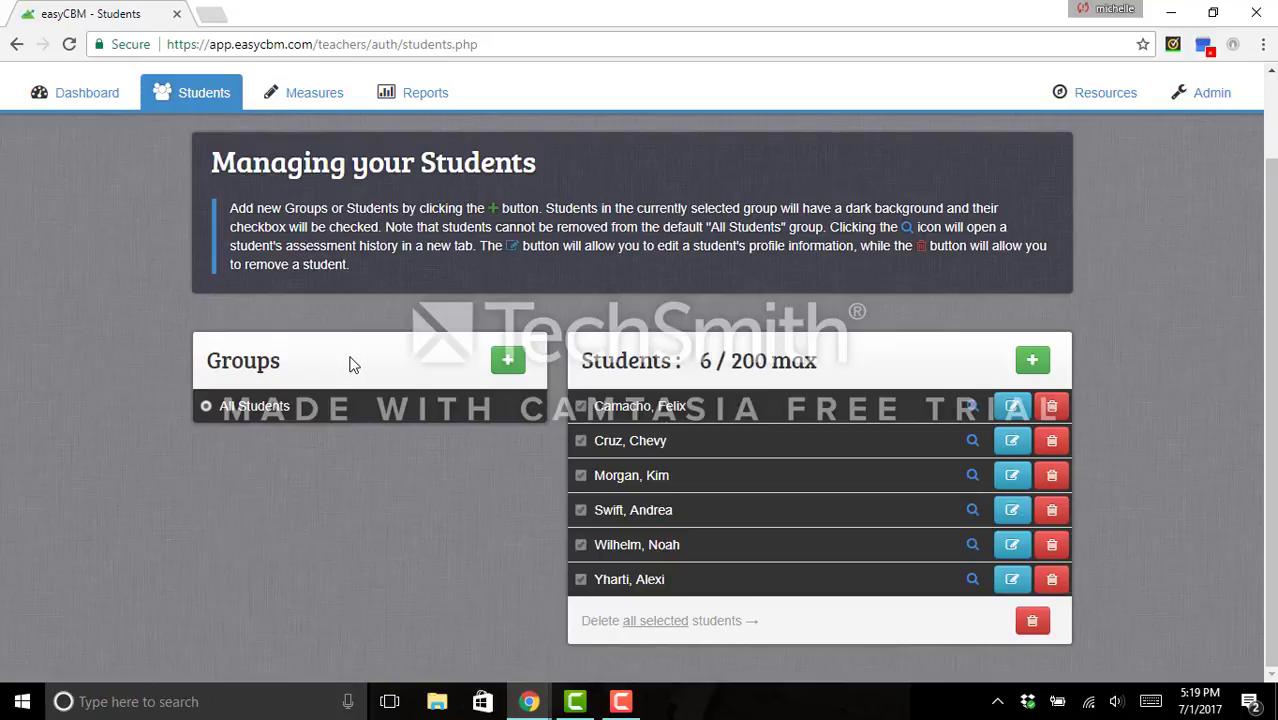
- Open Measures for grade 2 and scroll to Word Reading Fluency forms 2_1–2_9
{"action": "left_click", "coordinate": [86, 100]}
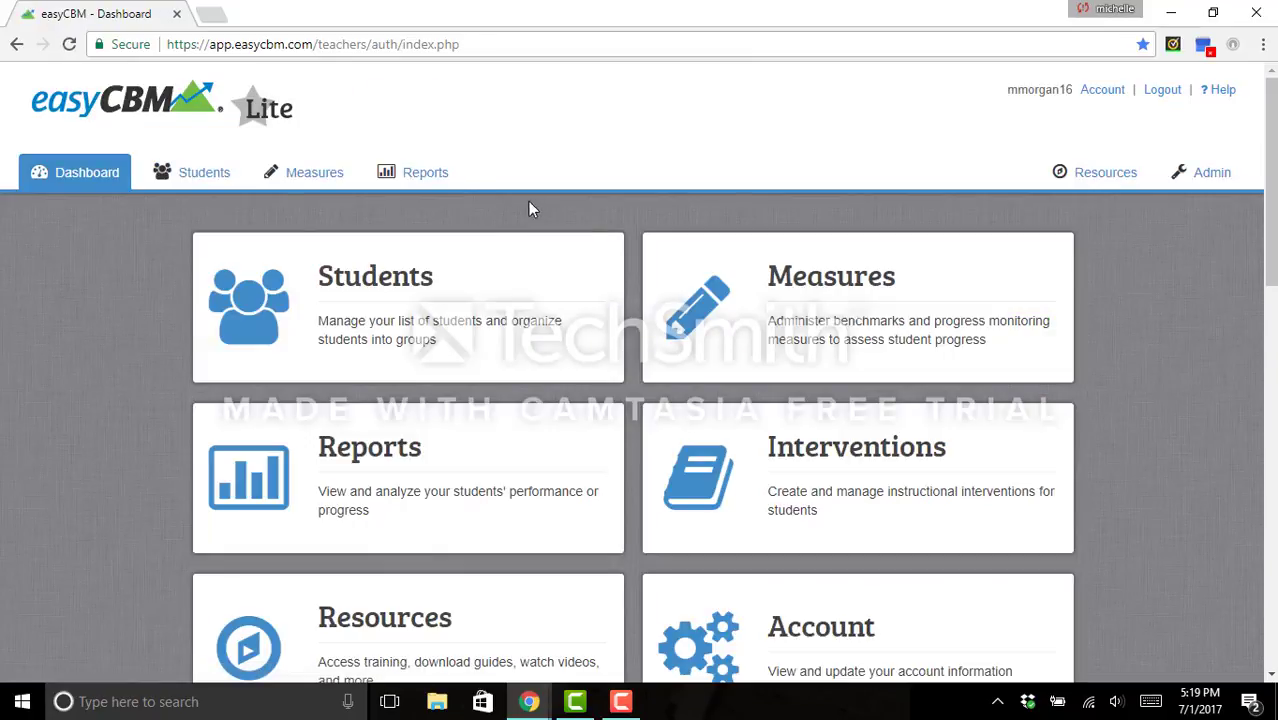
{"action": "left_click", "coordinate": [910, 309]}
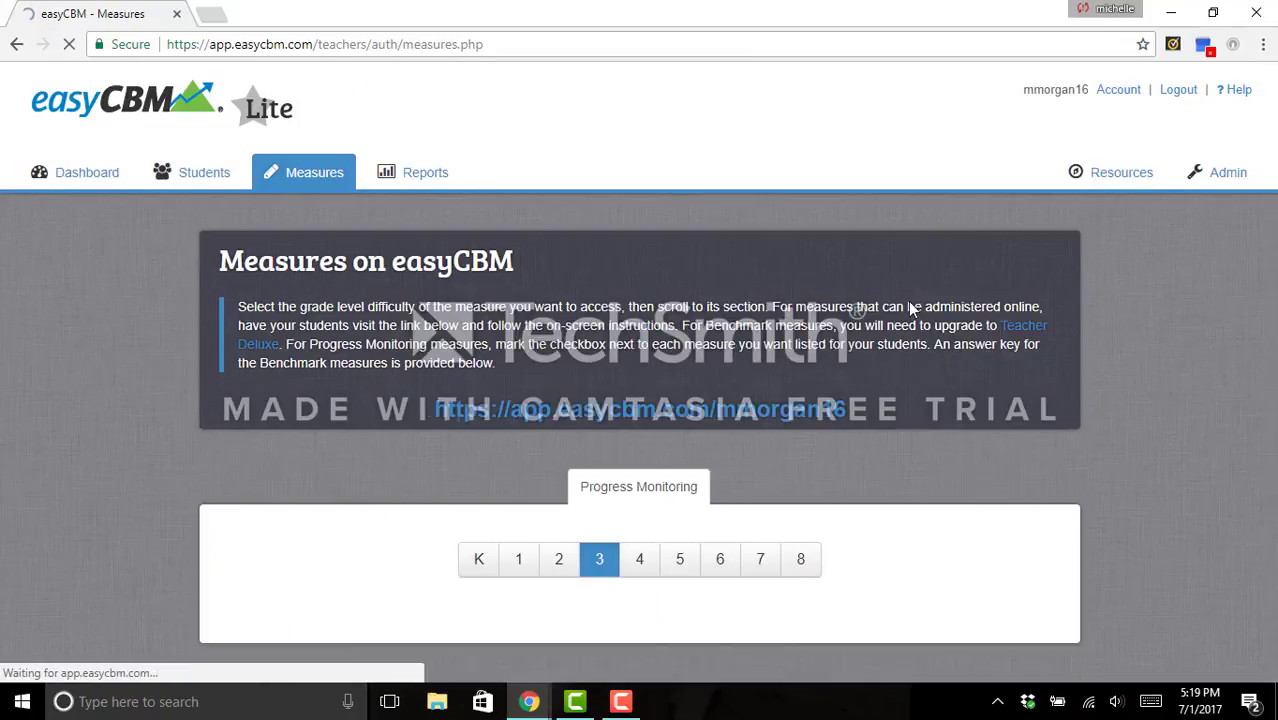
{"action": "scroll", "coordinate": [910, 309], "scroll_direction": "down", "scroll_amount": 2}
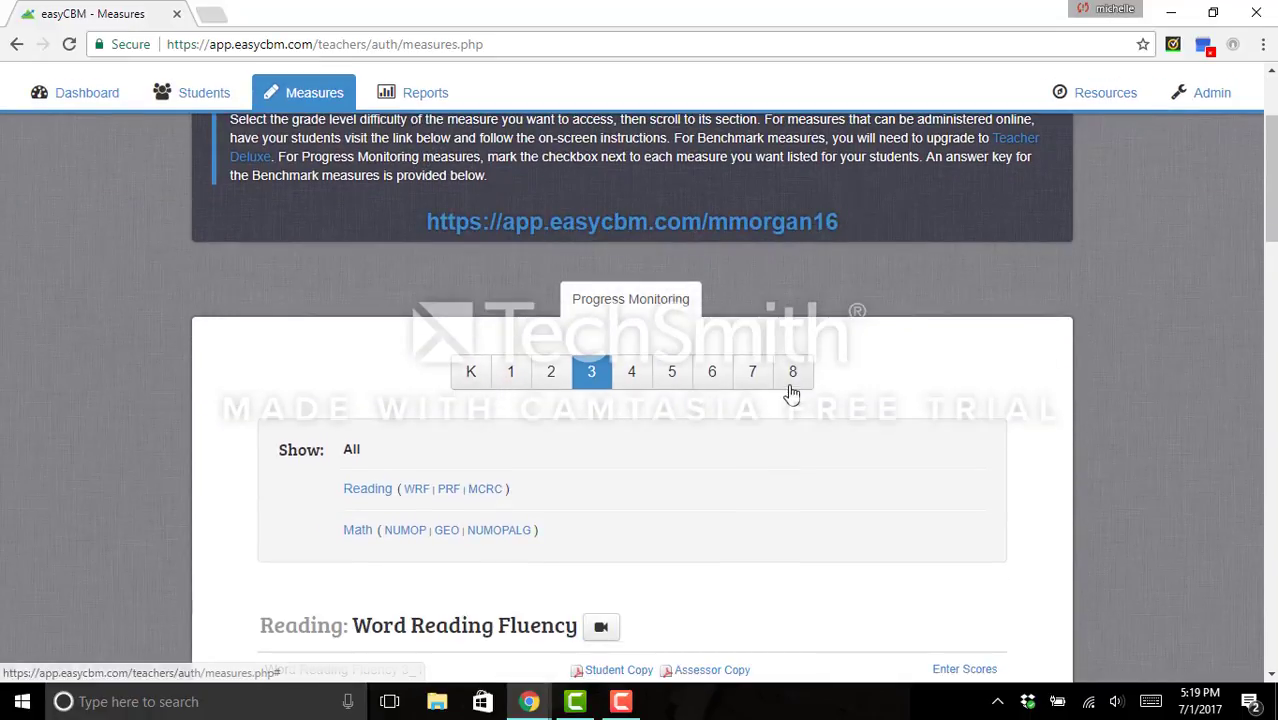
{"action": "left_click", "coordinate": [551, 374]}
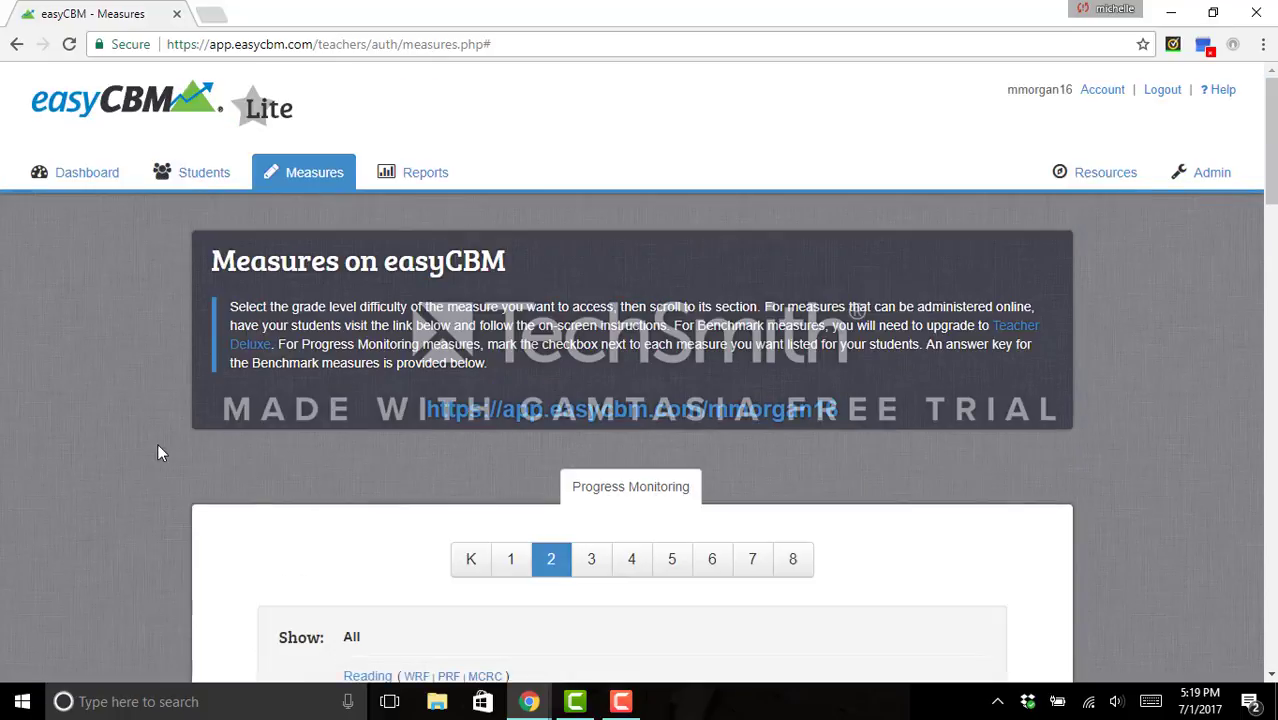
{"action": "scroll", "coordinate": [153, 444], "scroll_direction": "down", "scroll_amount": 1}
{"action": "scroll", "coordinate": [145, 454], "scroll_direction": "down", "scroll_amount": 4}
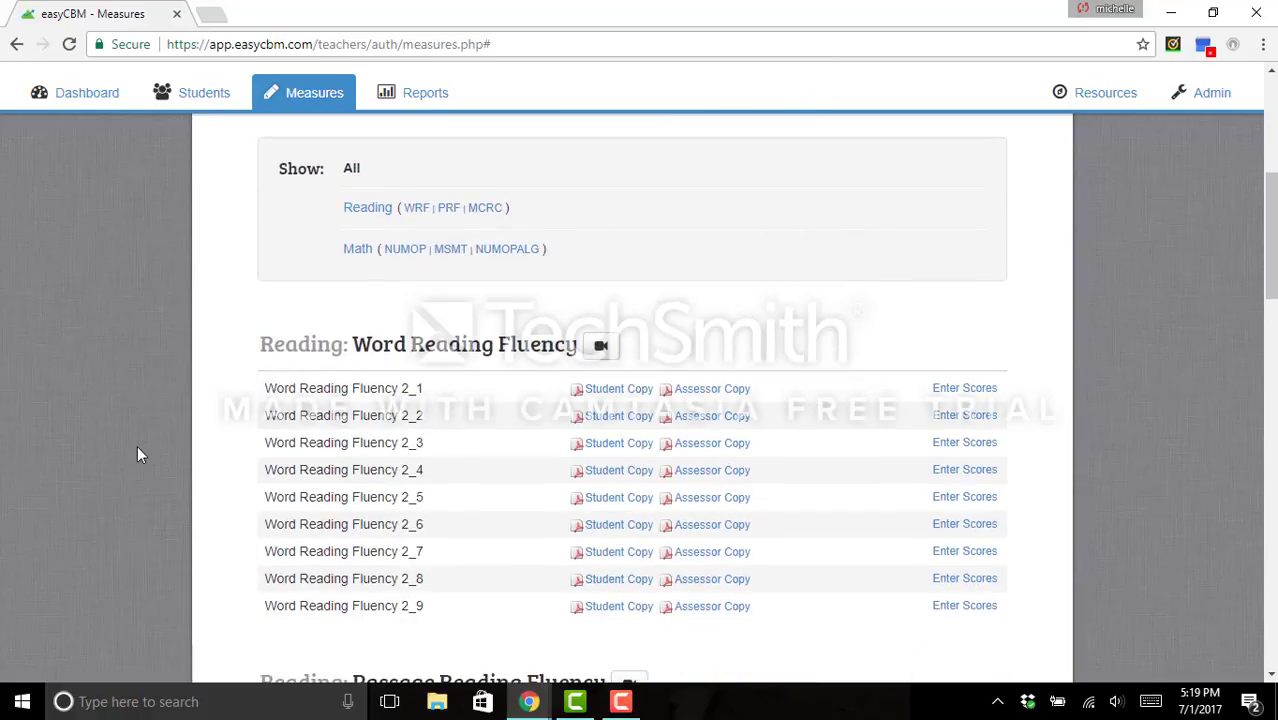
{"action": "scroll", "coordinate": [136, 455], "scroll_direction": "down", "scroll_amount": 1}
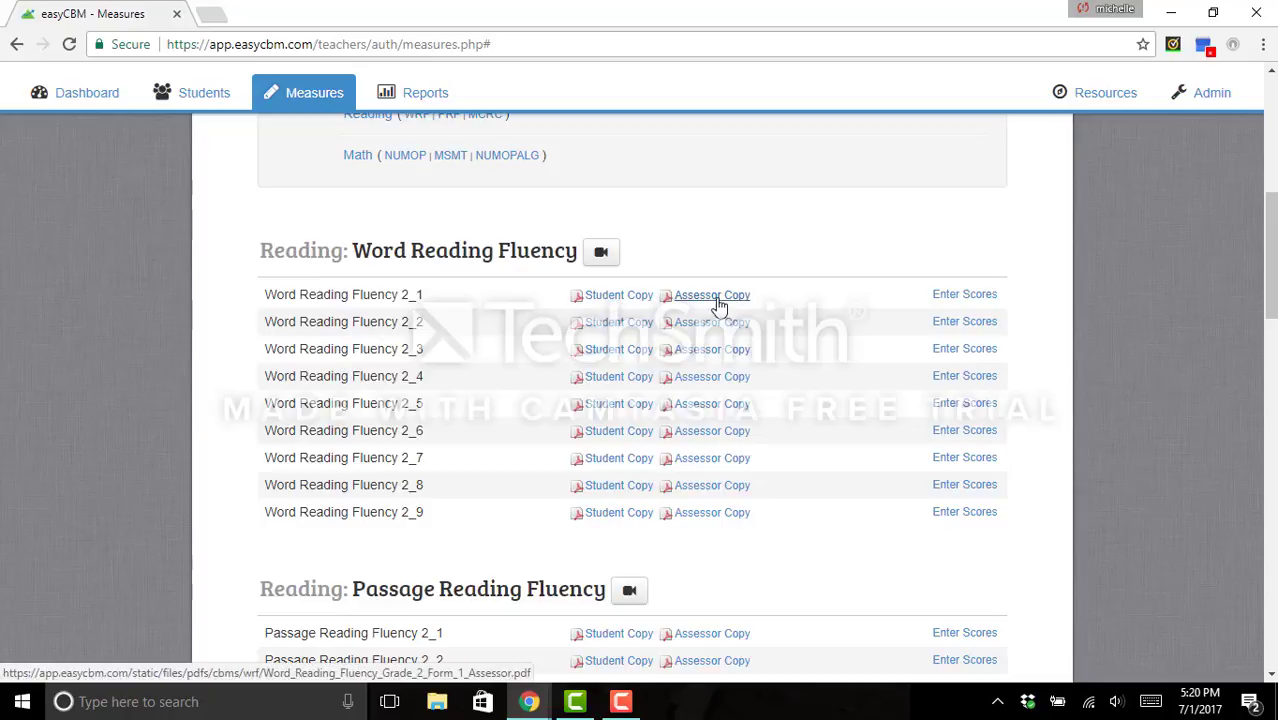
{"action": "left_click", "coordinate": [619, 295]}
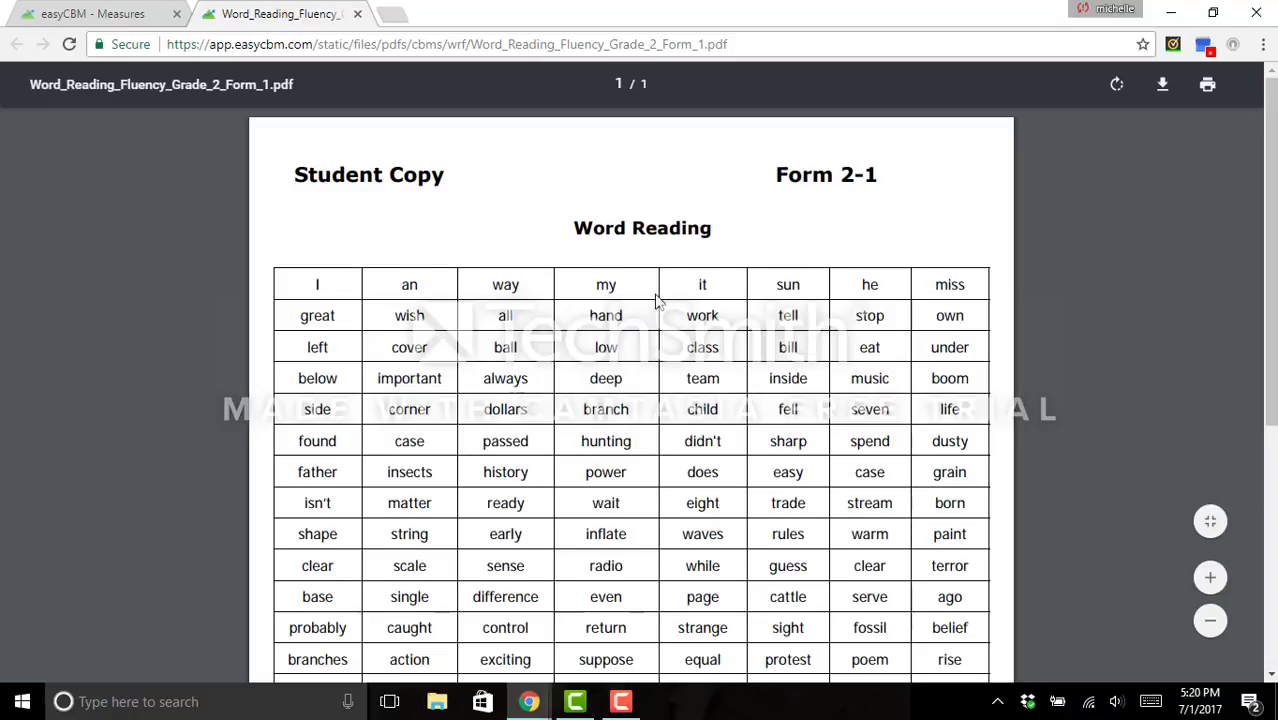
{"action": "scroll", "coordinate": [657, 300], "scroll_direction": "down", "scroll_amount": 4}
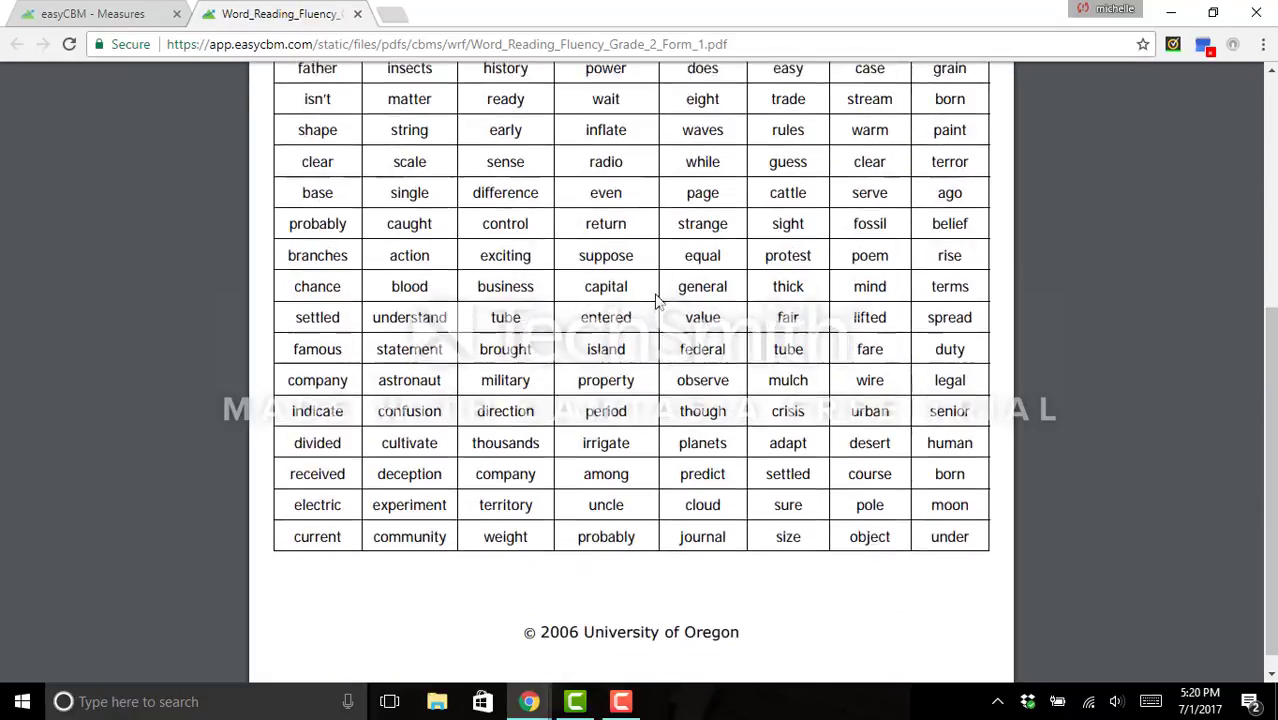
{"action": "scroll", "coordinate": [657, 300], "scroll_direction": "down", "scroll_amount": 1}
{"action": "scroll", "coordinate": [656, 294], "scroll_direction": "up", "scroll_amount": 5}
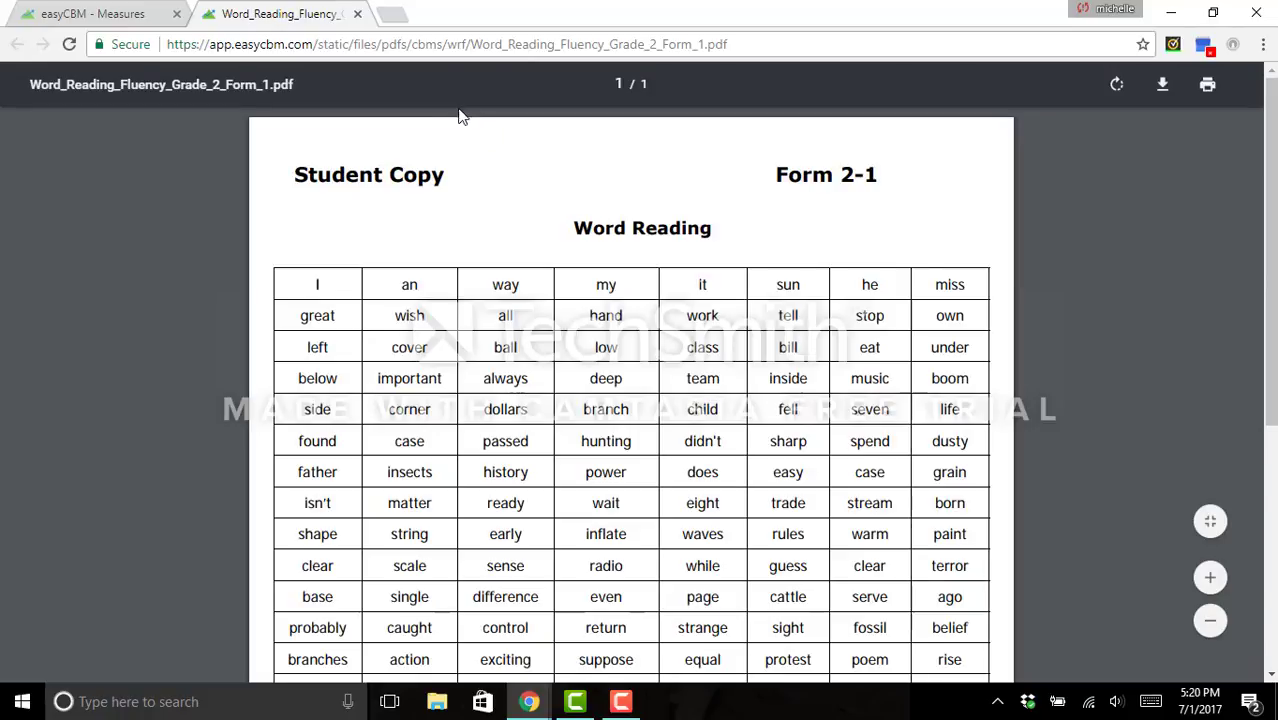
{"action": "left_click", "coordinate": [357, 14]}
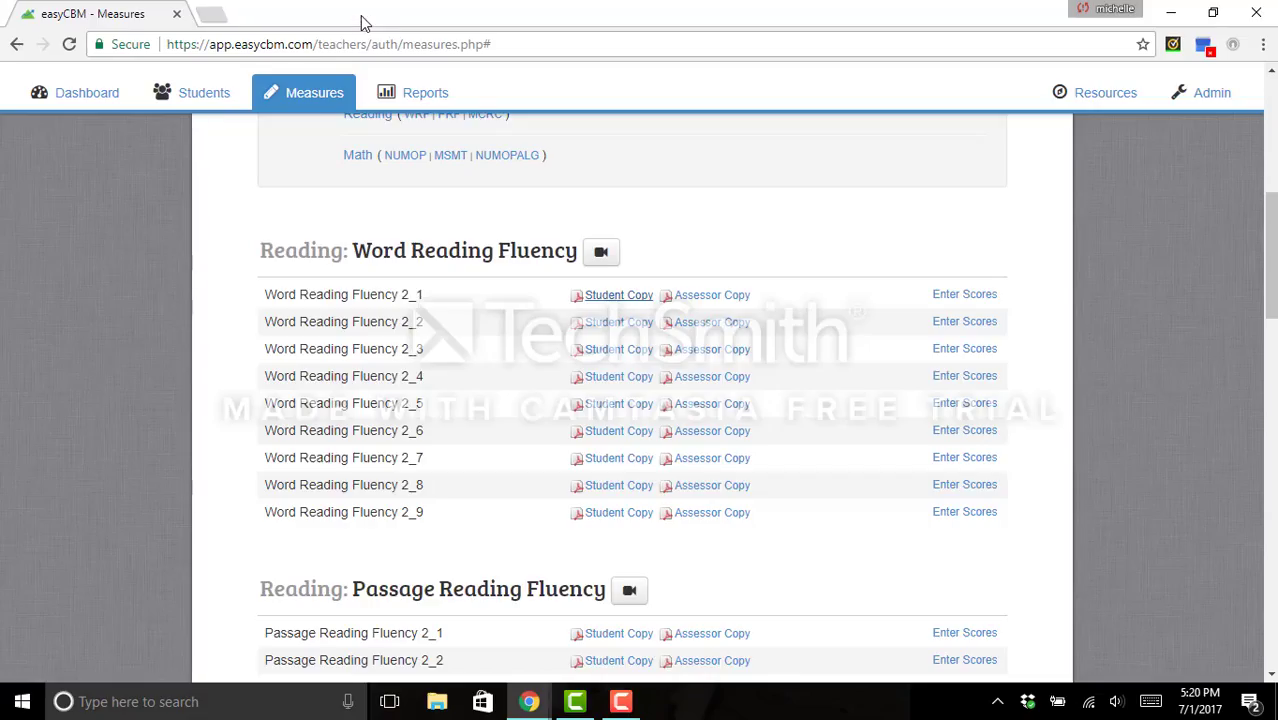
- Preview MCRC 2_1 'Feeding the Birds' from the Multiple Choice Reading Comprehension list
{"action": "scroll", "coordinate": [98, 374], "scroll_direction": "down", "scroll_amount": 3}
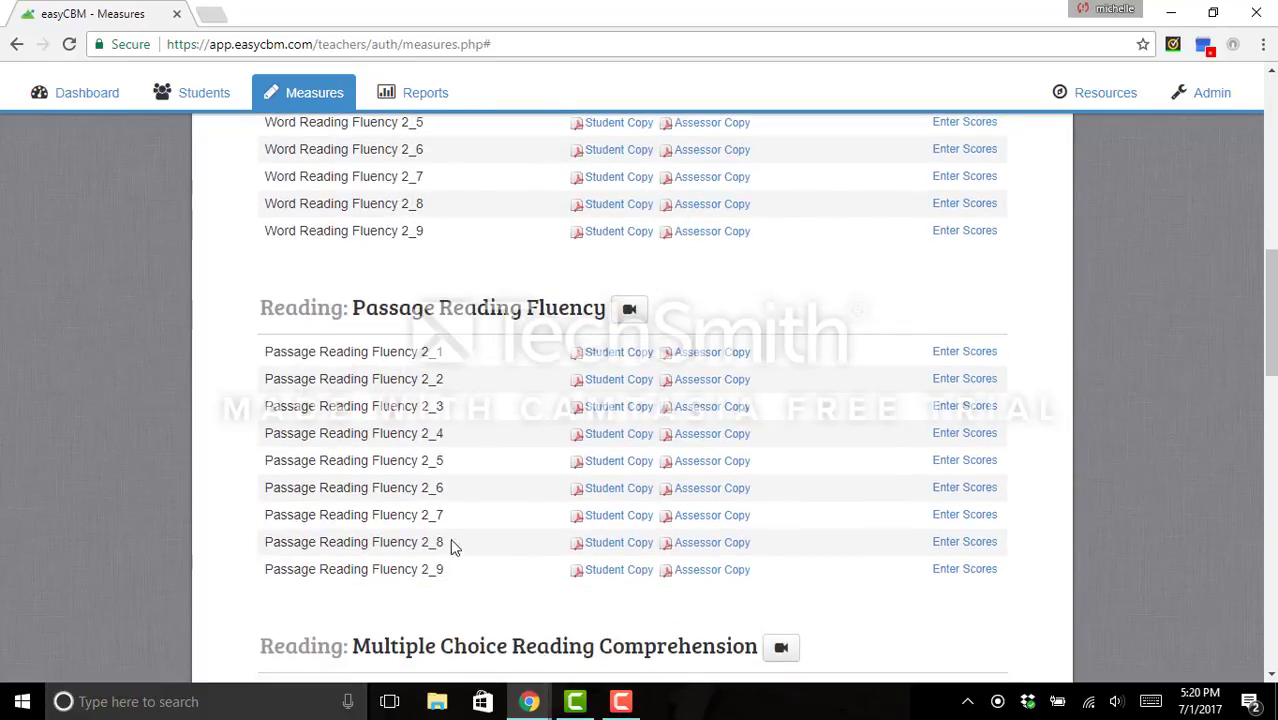
{"action": "scroll", "coordinate": [105, 387], "scroll_direction": "down", "scroll_amount": 1}
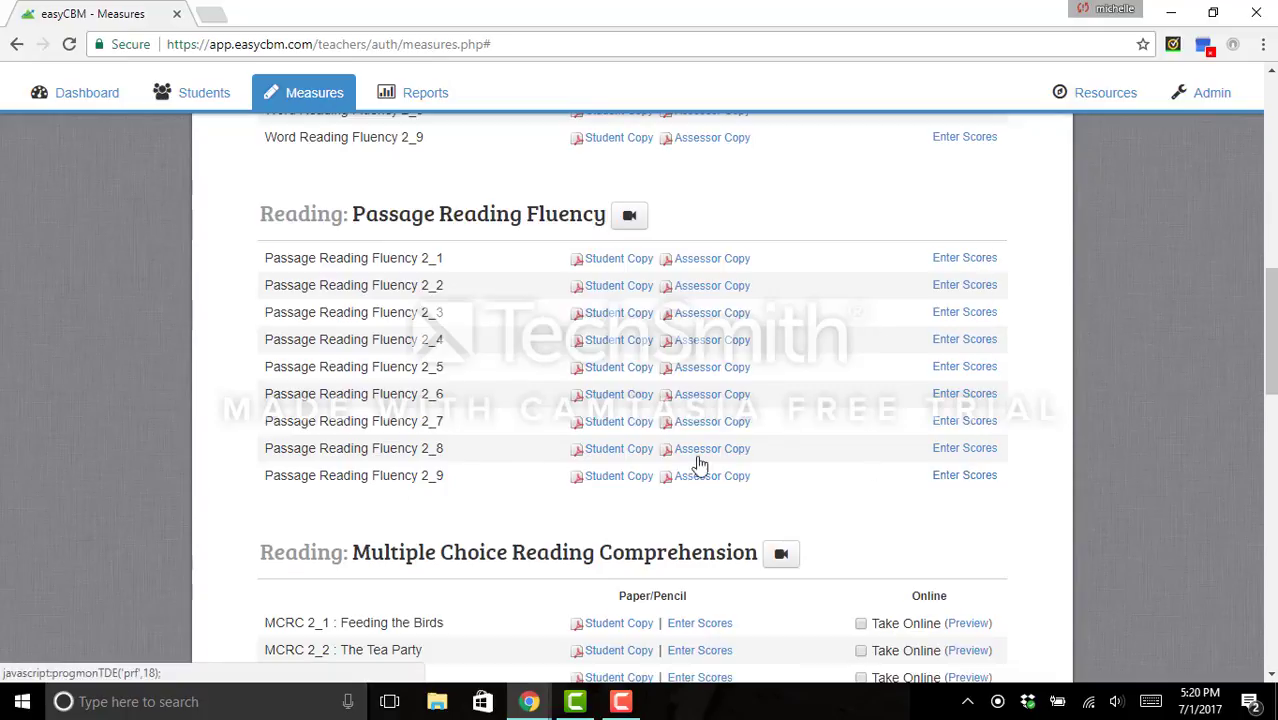
{"action": "scroll", "coordinate": [87, 446], "scroll_direction": "down", "scroll_amount": 3}
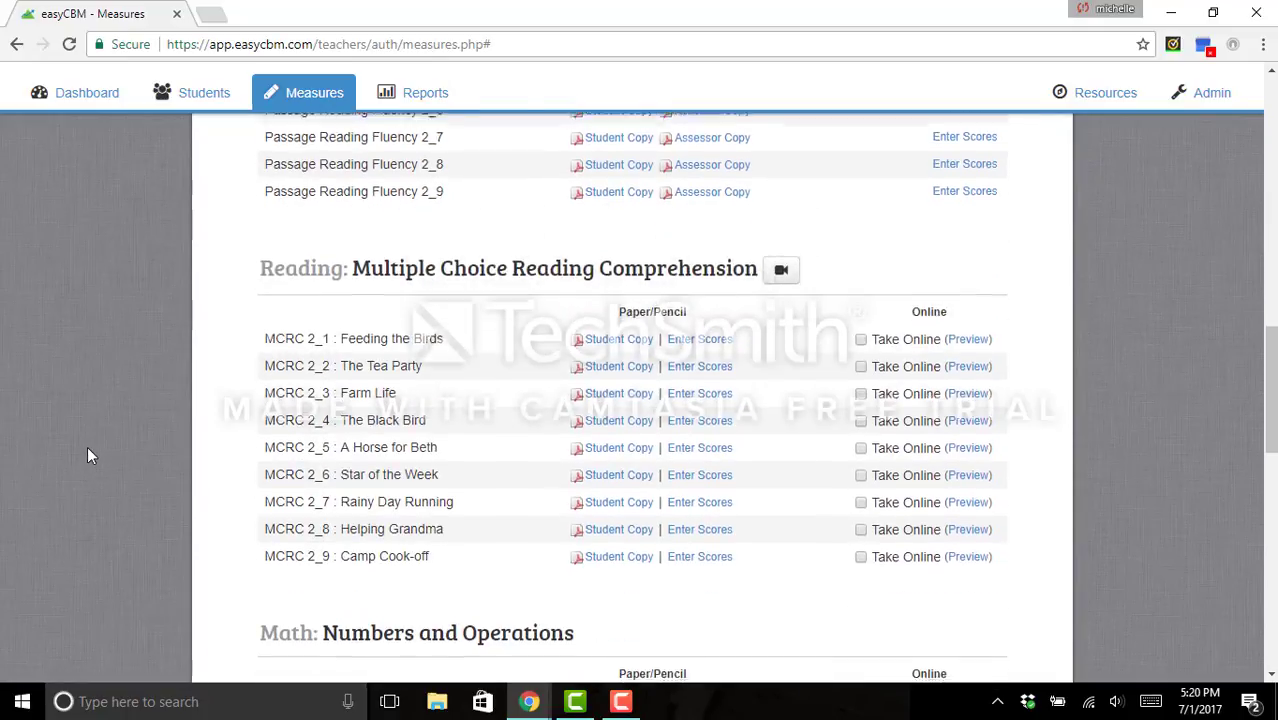
{"action": "scroll", "coordinate": [87, 446], "scroll_direction": "down", "scroll_amount": 1}
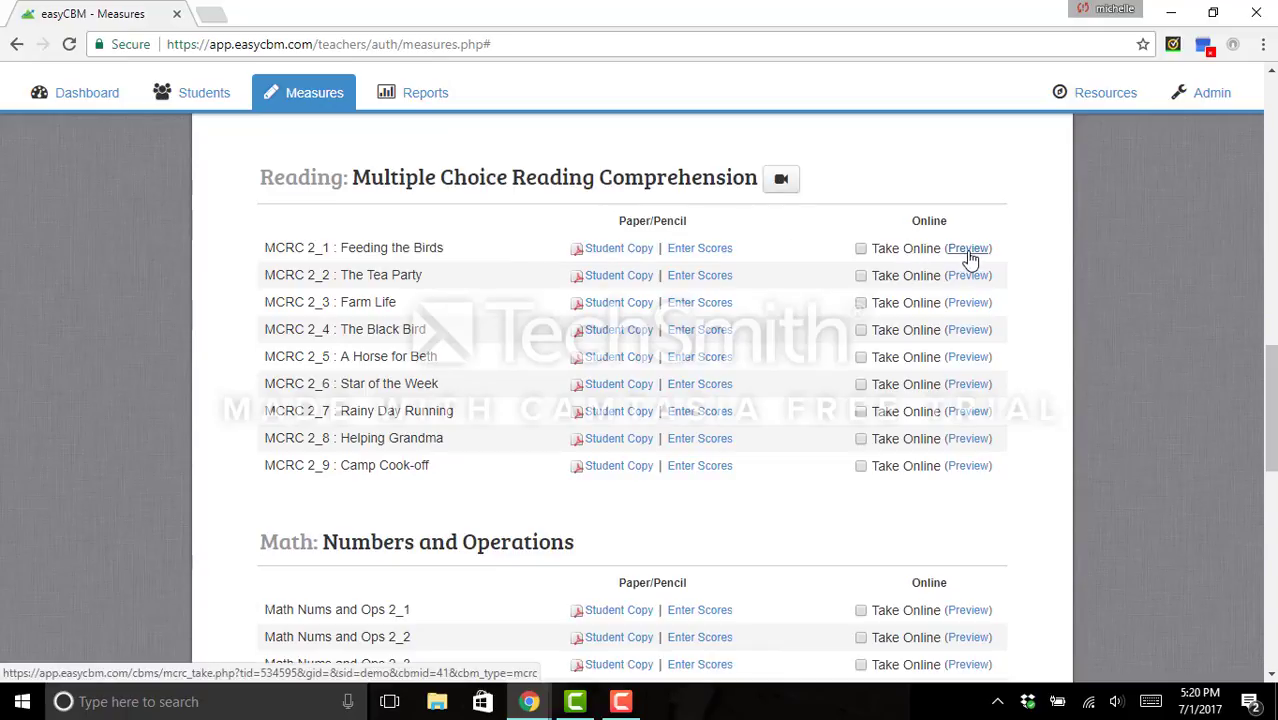
{"action": "left_click", "coordinate": [968, 250]}
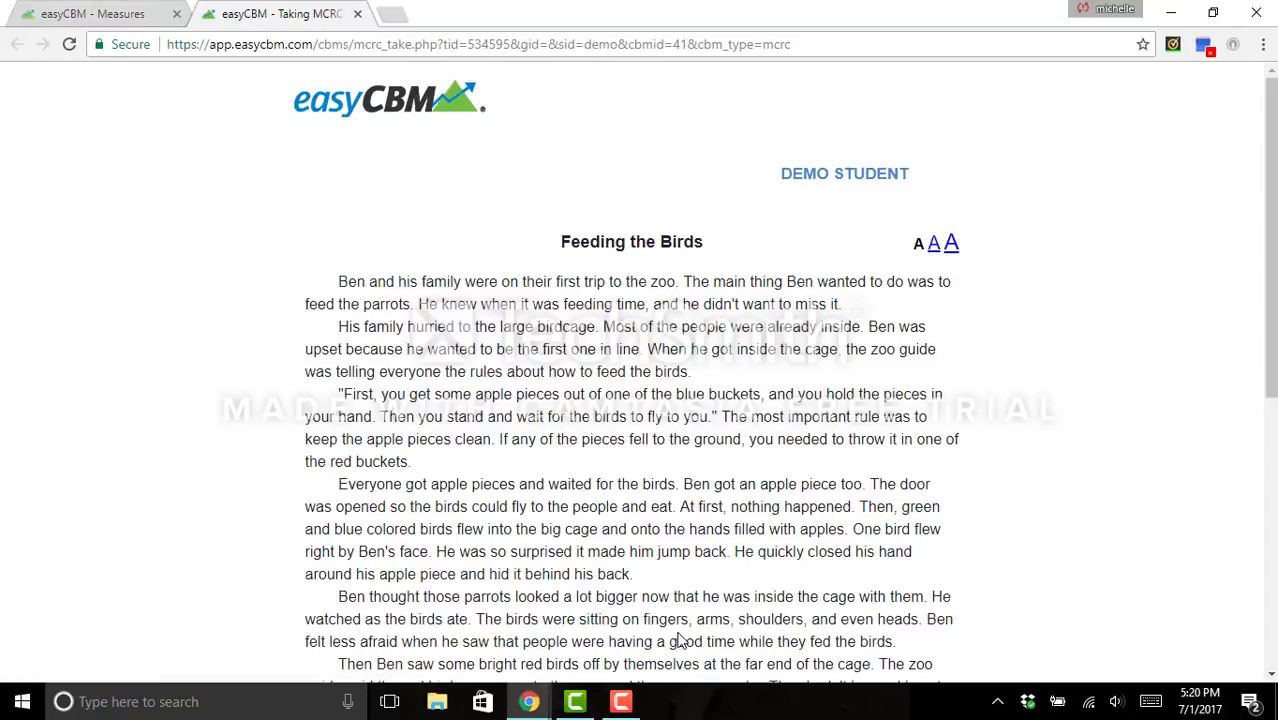
- Switch the Feeding the Birds passage to the largest text, read to question 1, then close it
{"action": "left_click", "coordinate": [951, 244]}
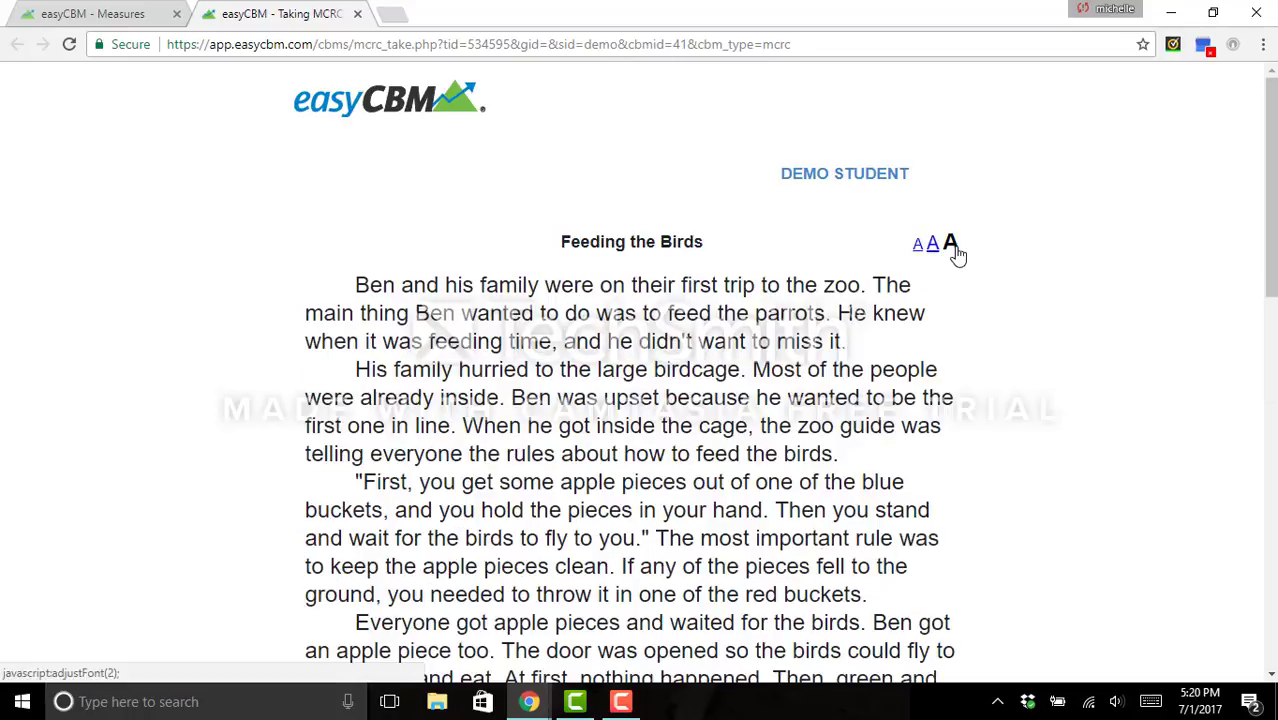
{"action": "scroll", "coordinate": [978, 305], "scroll_direction": "down", "scroll_amount": 4}
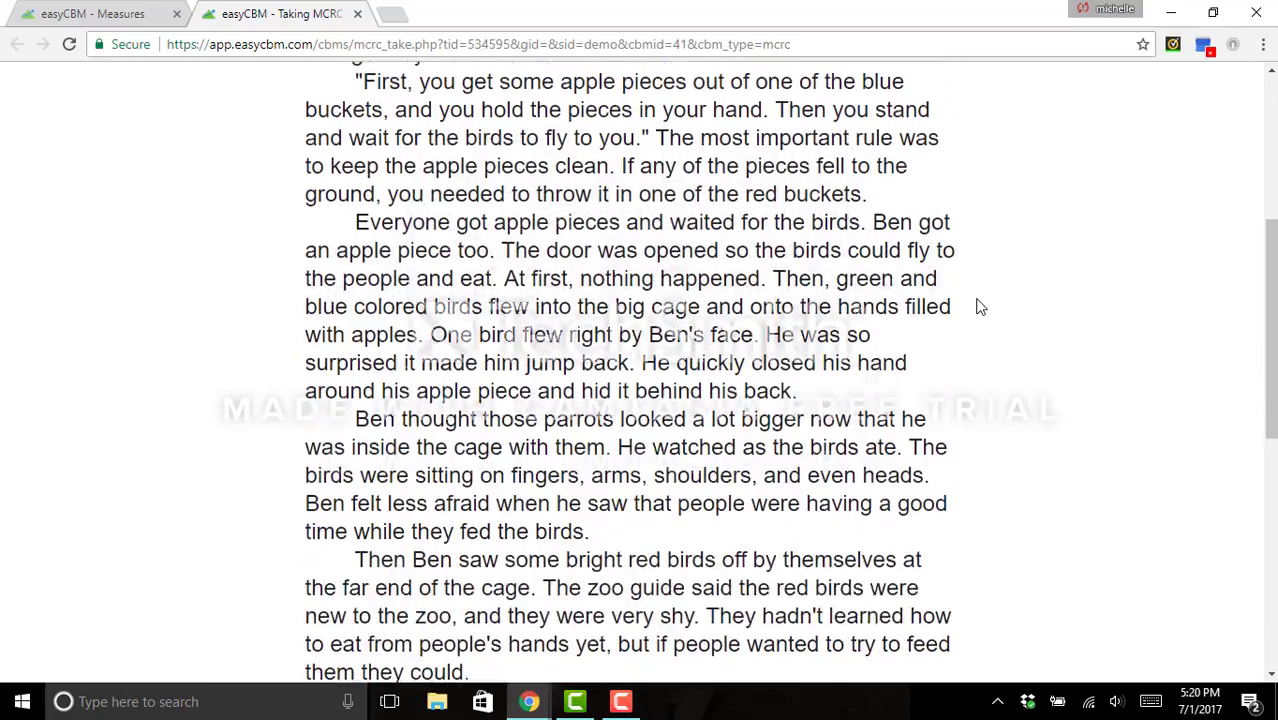
{"action": "scroll", "coordinate": [978, 306], "scroll_direction": "down", "scroll_amount": 6}
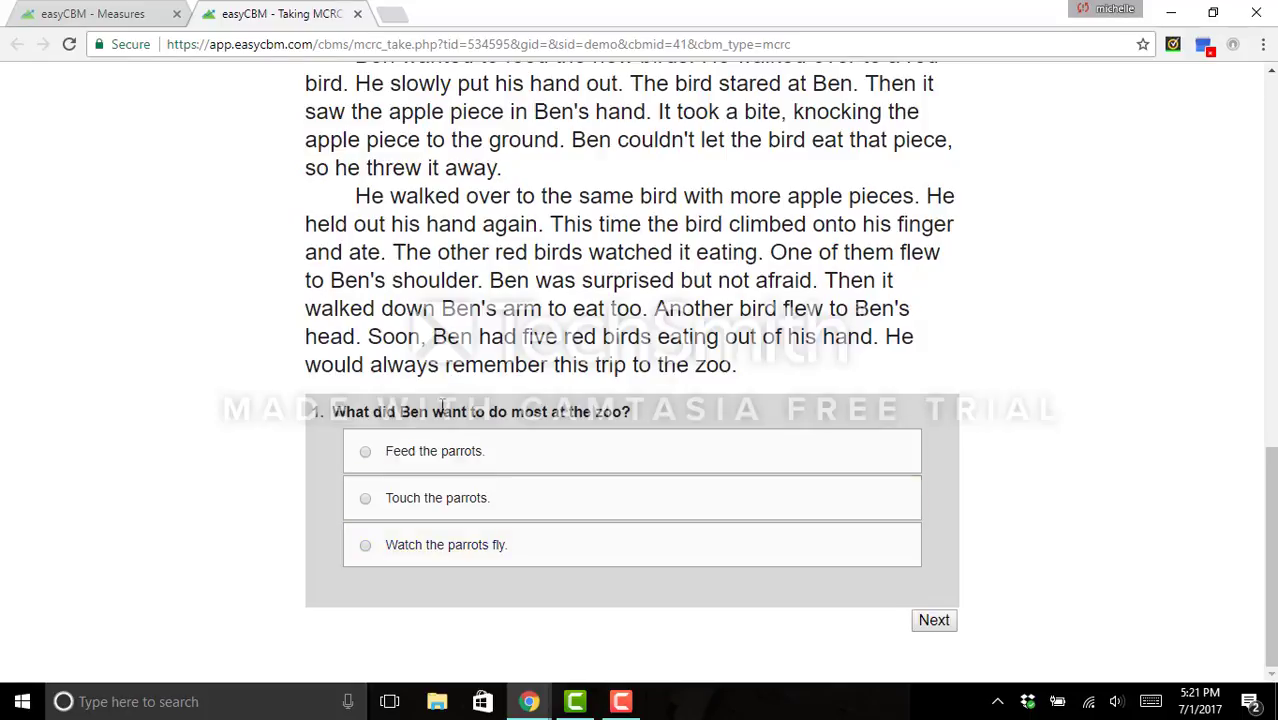
{"action": "left_click", "coordinate": [358, 14]}
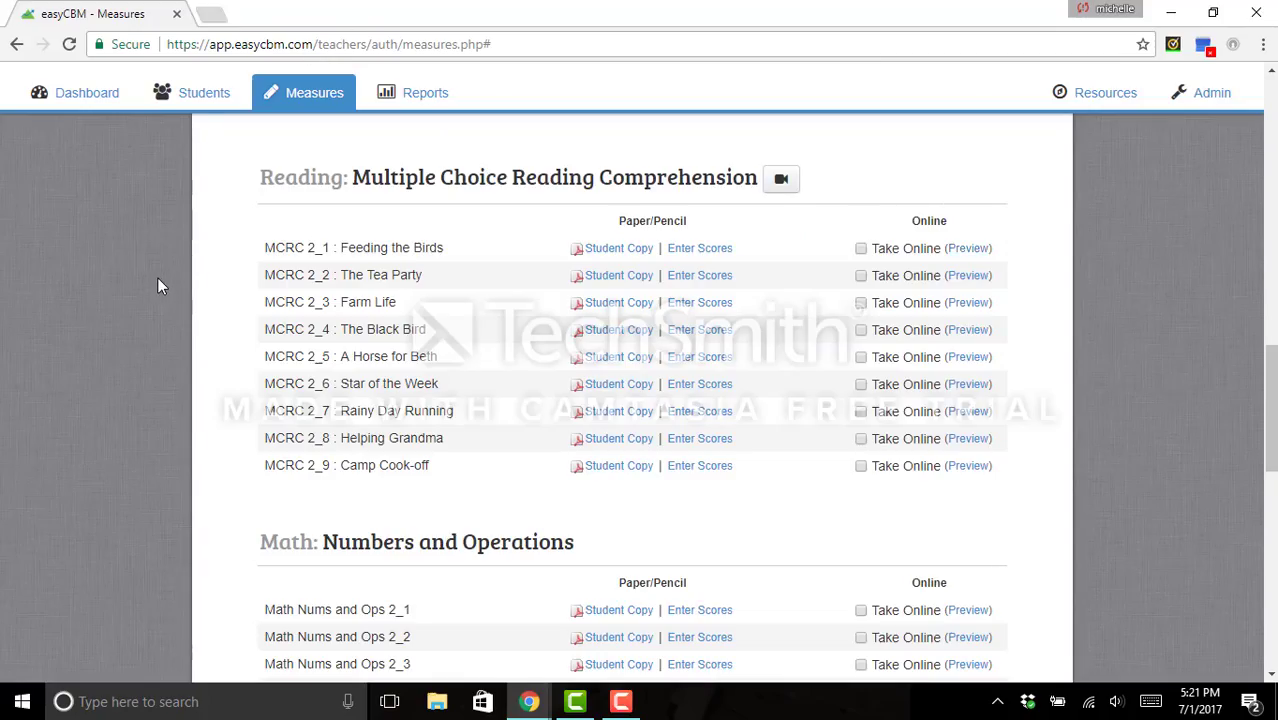
{"action": "scroll", "coordinate": [157, 286], "scroll_direction": "down", "scroll_amount": 3}
- View the printable Student Copy PDF of Math Nums and Ops 2_1, then go back to Measures
{"action": "scroll", "coordinate": [157, 286], "scroll_direction": "down", "scroll_amount": 1}
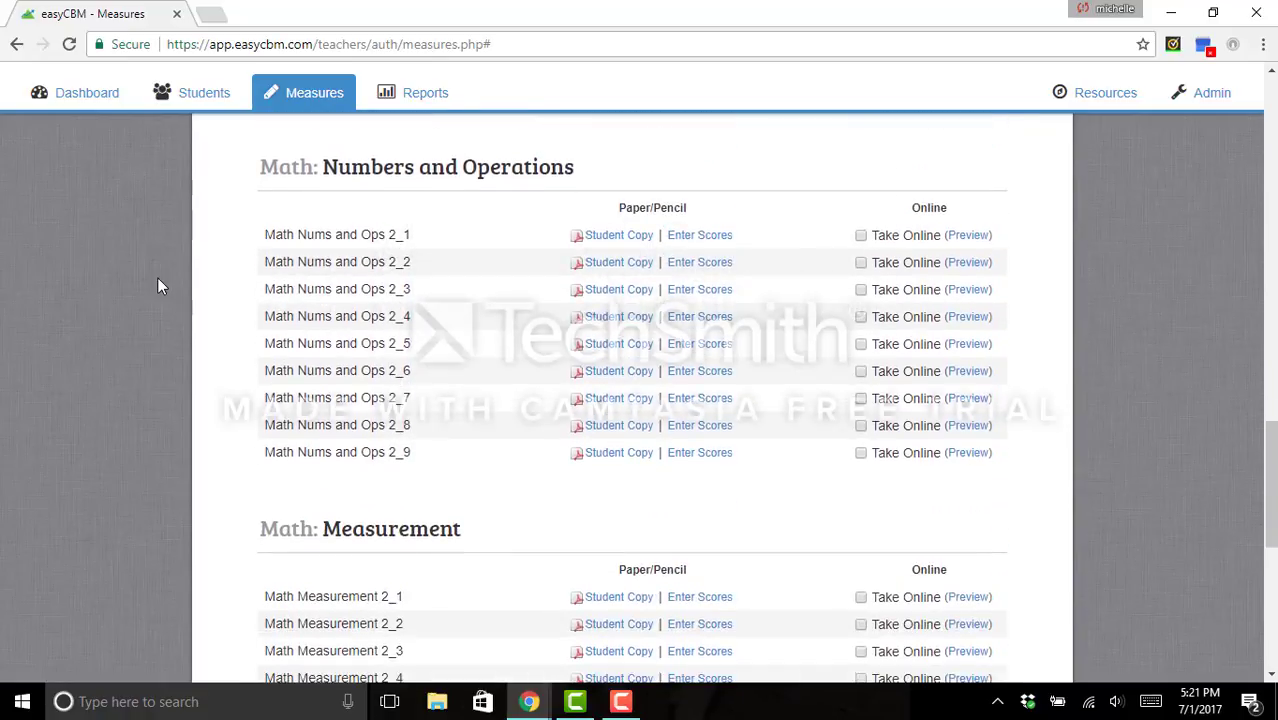
{"action": "left_click", "coordinate": [631, 246]}
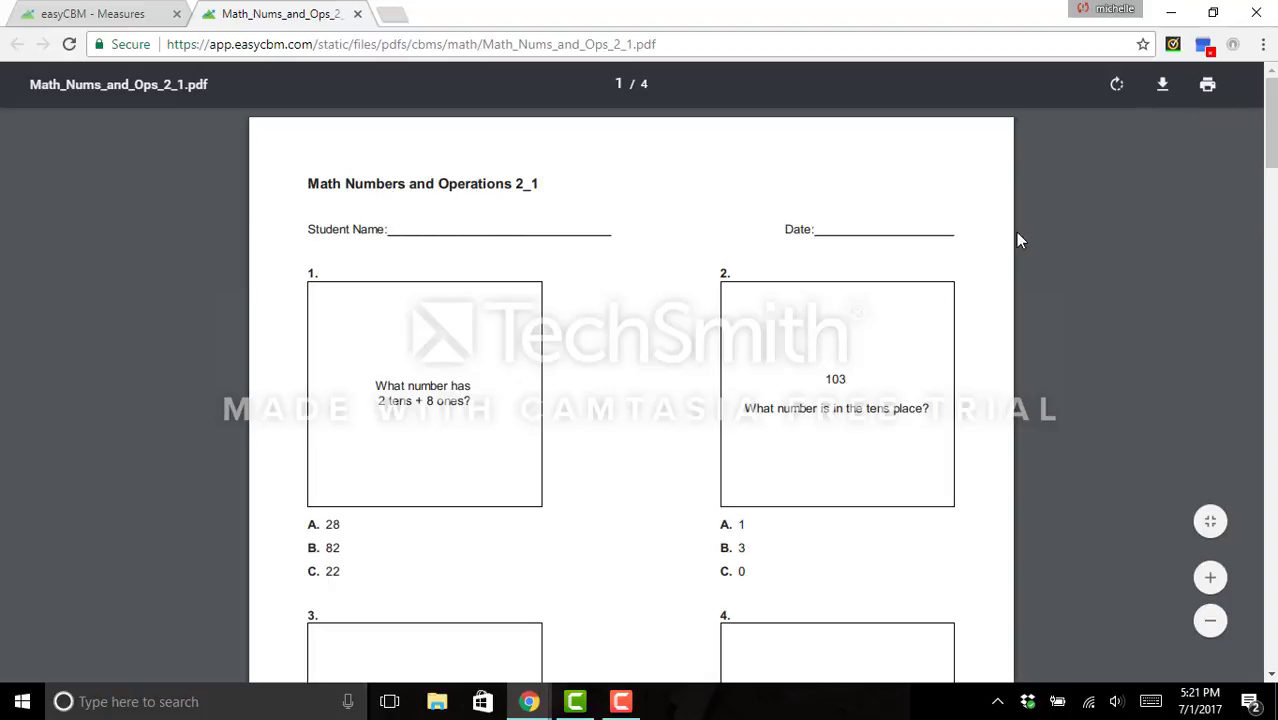
{"action": "left_click", "coordinate": [113, 16]}
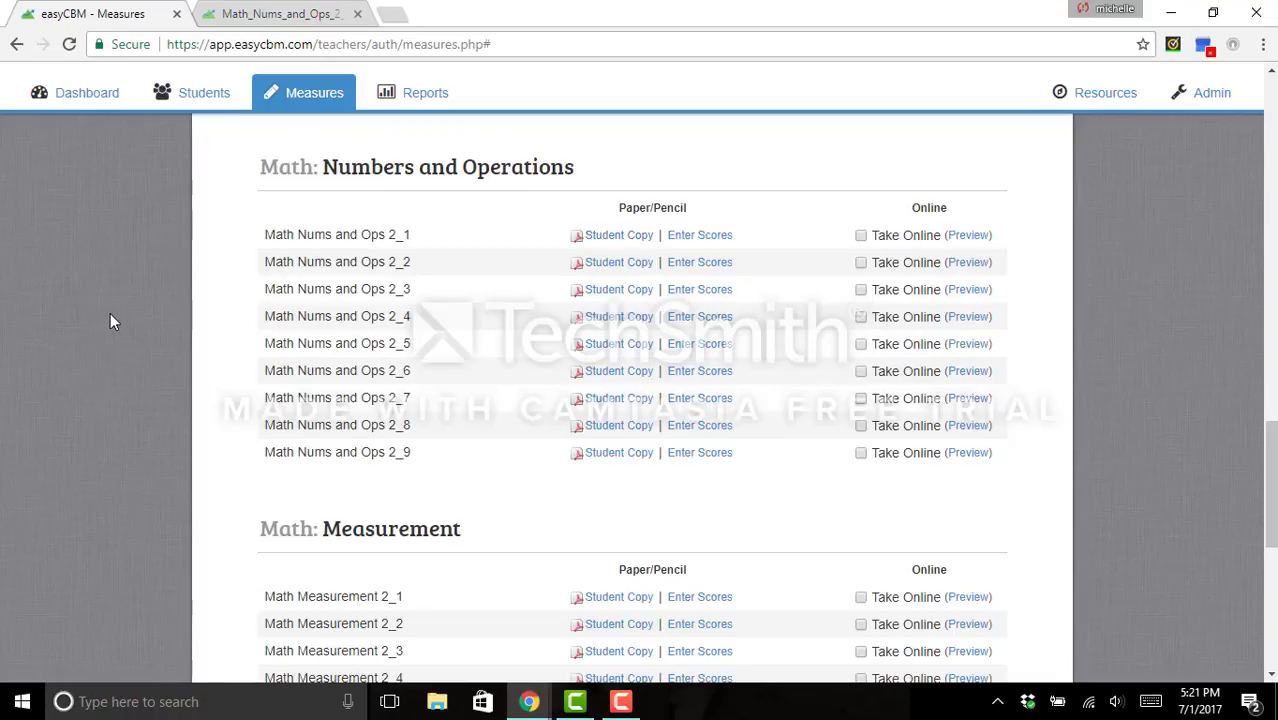
- Start score entry for Math Nums Ops and Algebra 2_1
{"action": "scroll", "coordinate": [111, 316], "scroll_direction": "down", "scroll_amount": 3}
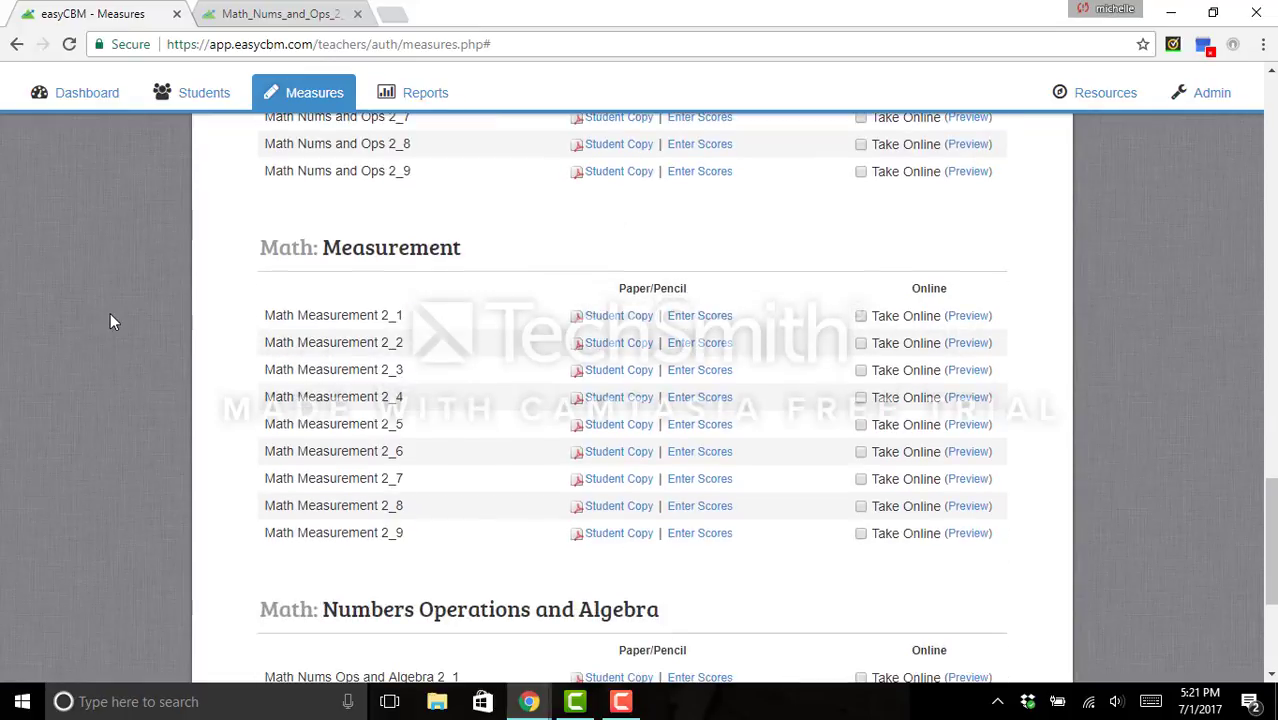
{"action": "scroll", "coordinate": [120, 318], "scroll_direction": "down", "scroll_amount": 1}
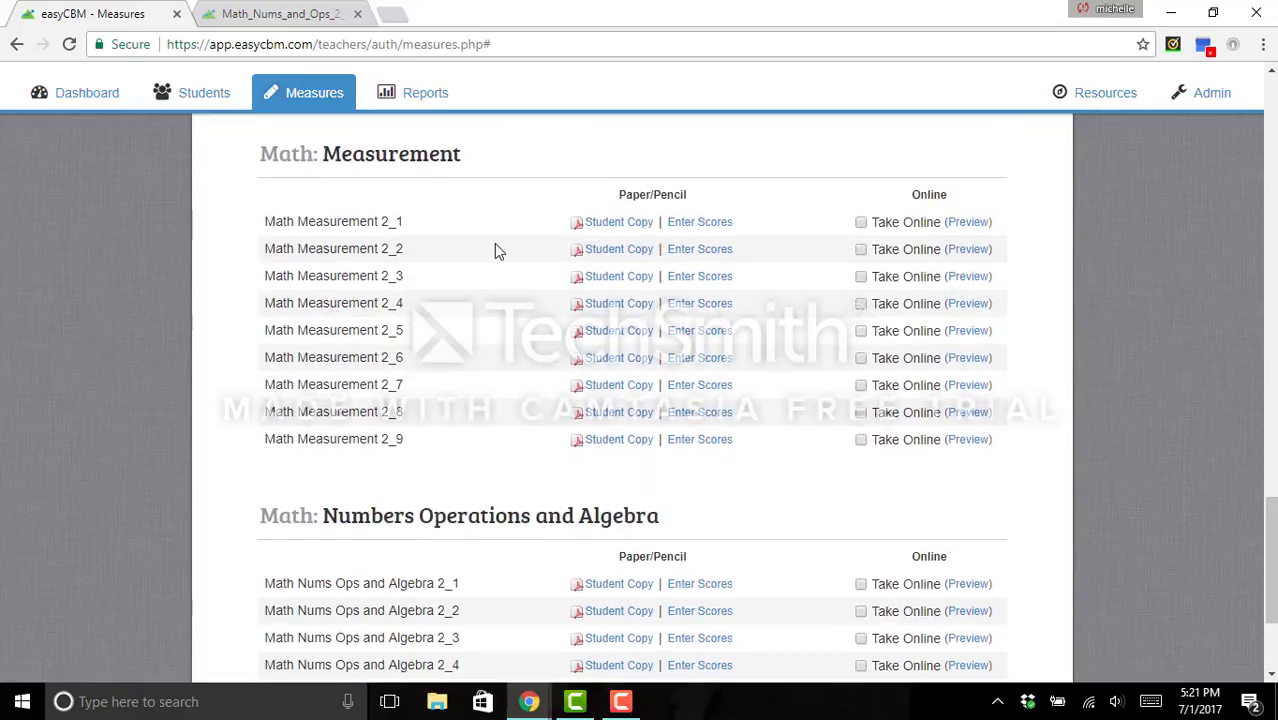
{"action": "scroll", "coordinate": [92, 306], "scroll_direction": "down", "scroll_amount": 2}
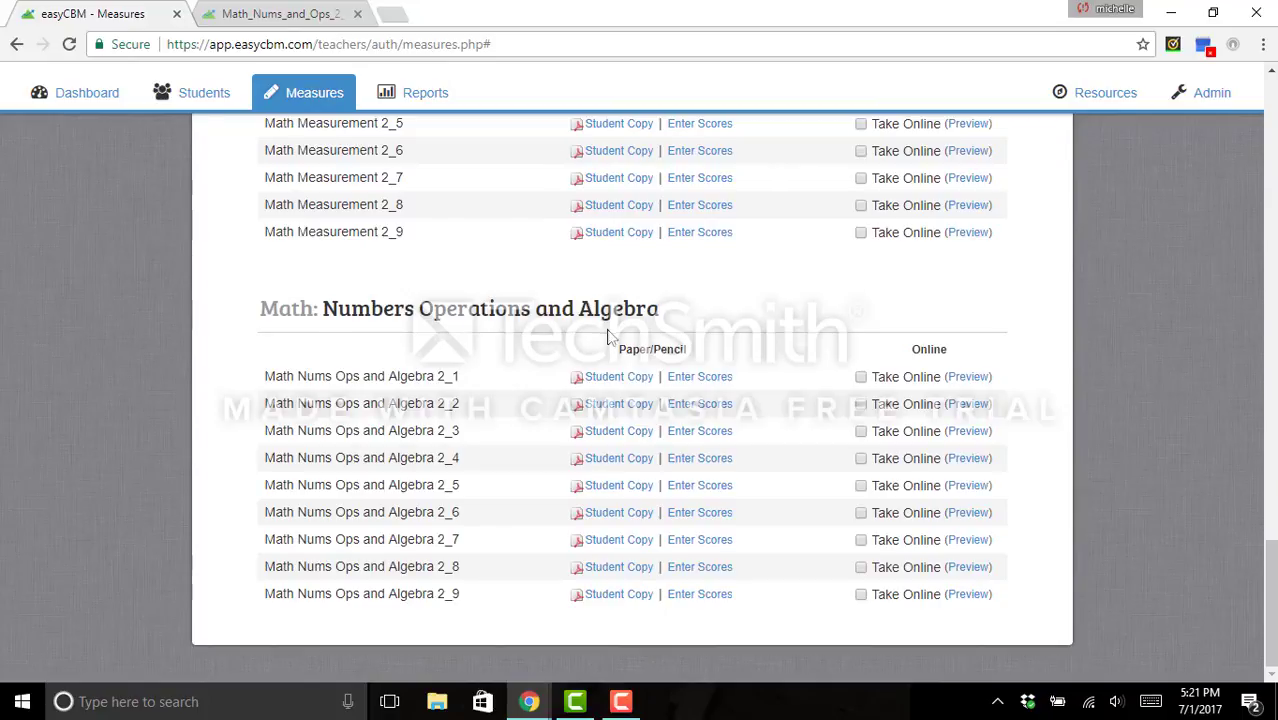
{"action": "left_click", "coordinate": [717, 380]}
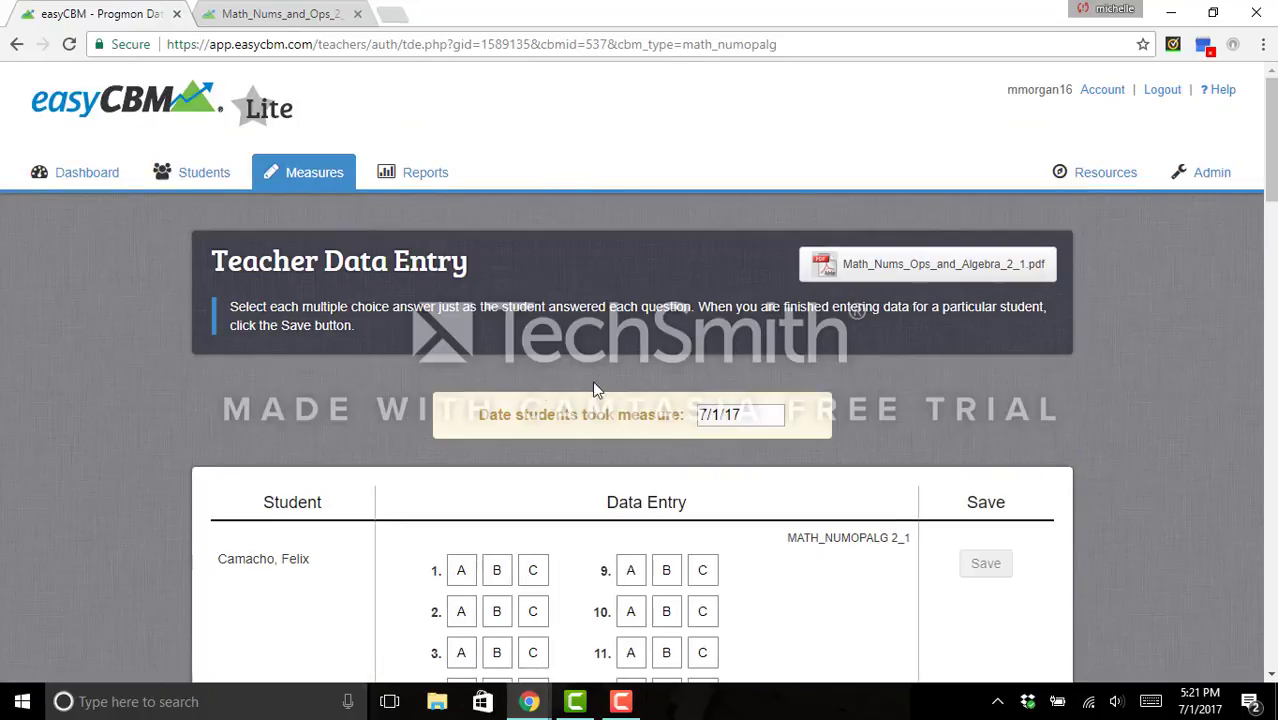
- Mark the first student's answers C, B, B, B for questions 1–4 and save
{"action": "scroll", "coordinate": [121, 414], "scroll_direction": "down", "scroll_amount": 2}
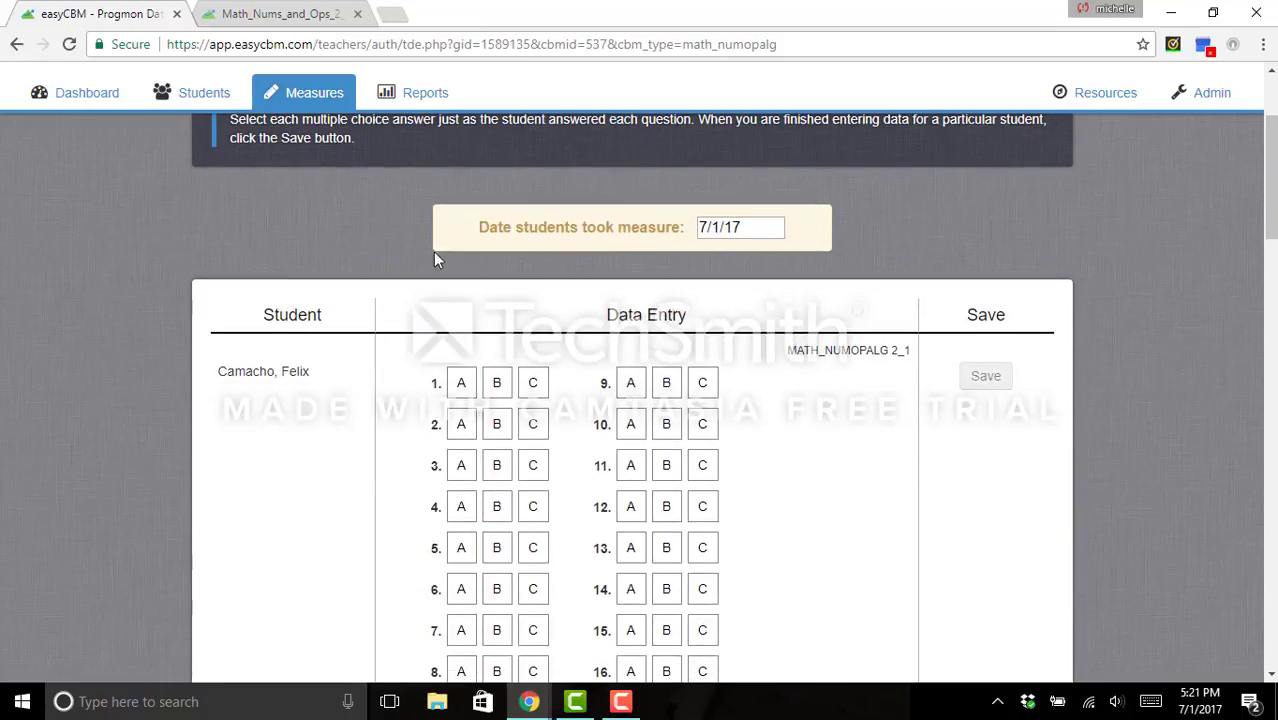
{"action": "scroll", "coordinate": [112, 266], "scroll_direction": "down", "scroll_amount": 1}
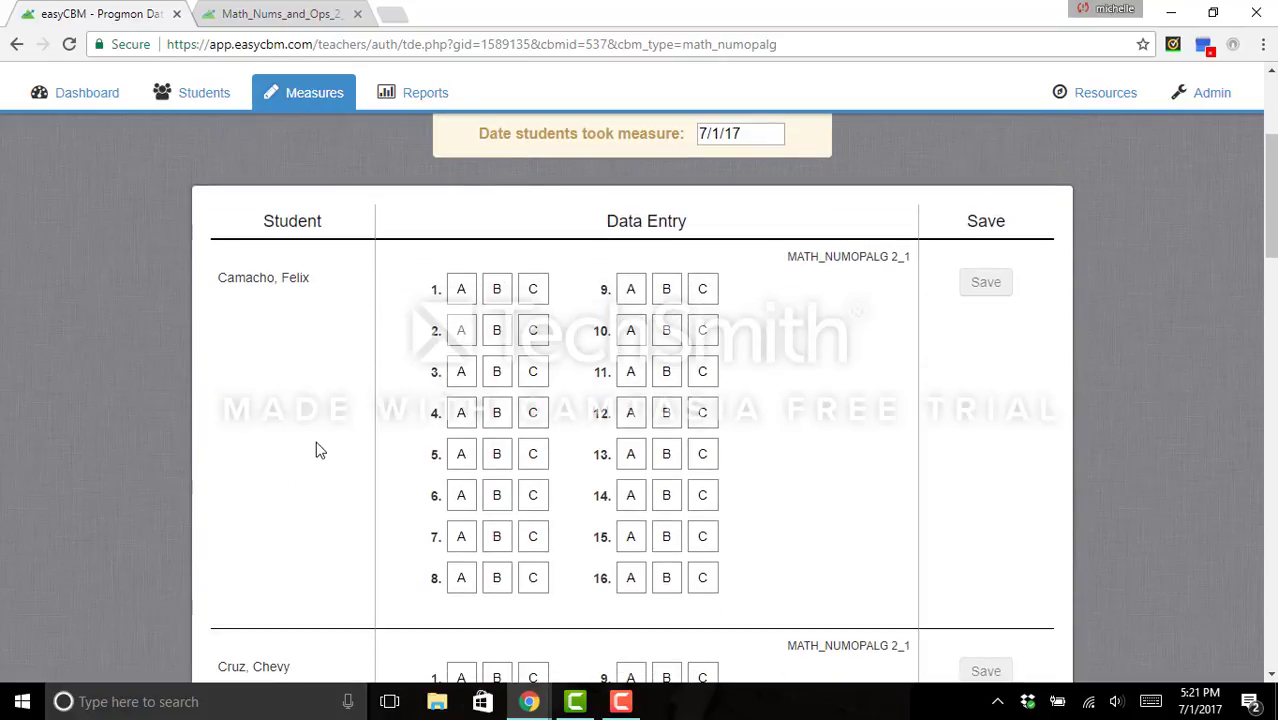
{"action": "left_click", "coordinate": [531, 291]}
{"action": "left_click", "coordinate": [532, 290]}
{"action": "left_click", "coordinate": [497, 330]}
{"action": "left_click", "coordinate": [497, 371]}
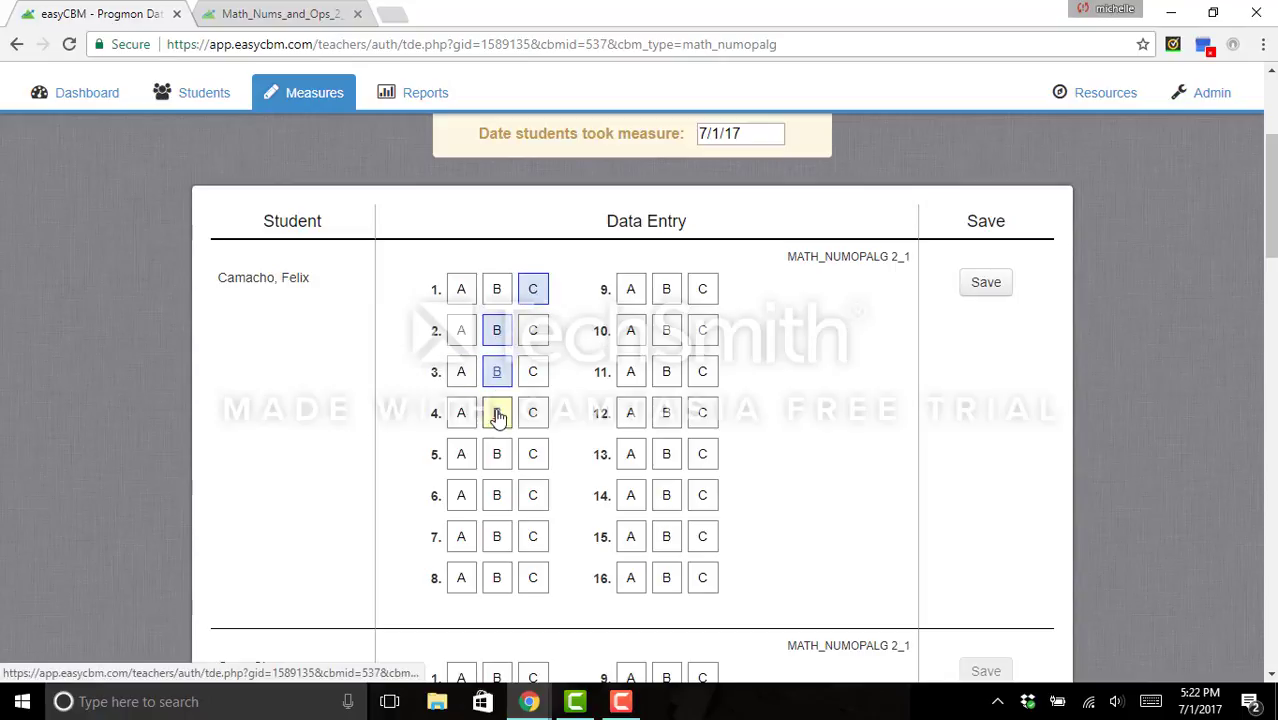
{"action": "left_click", "coordinate": [498, 416]}
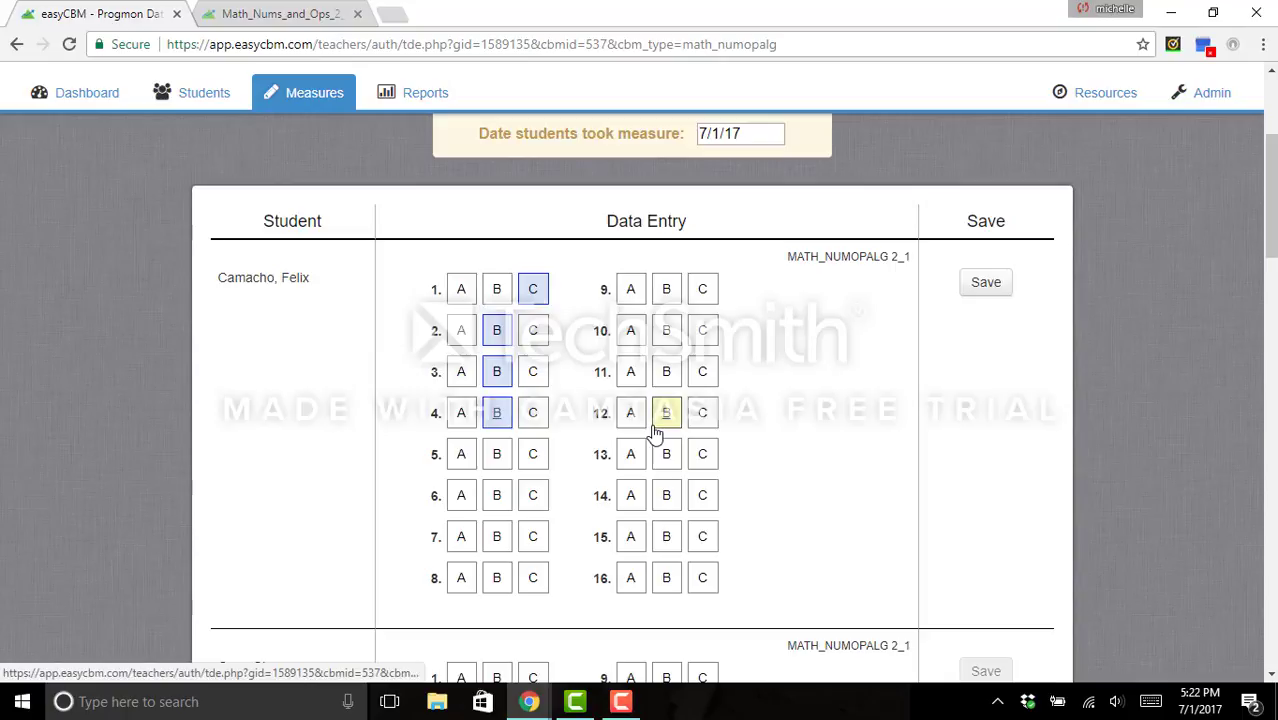
{"action": "left_click", "coordinate": [986, 290]}
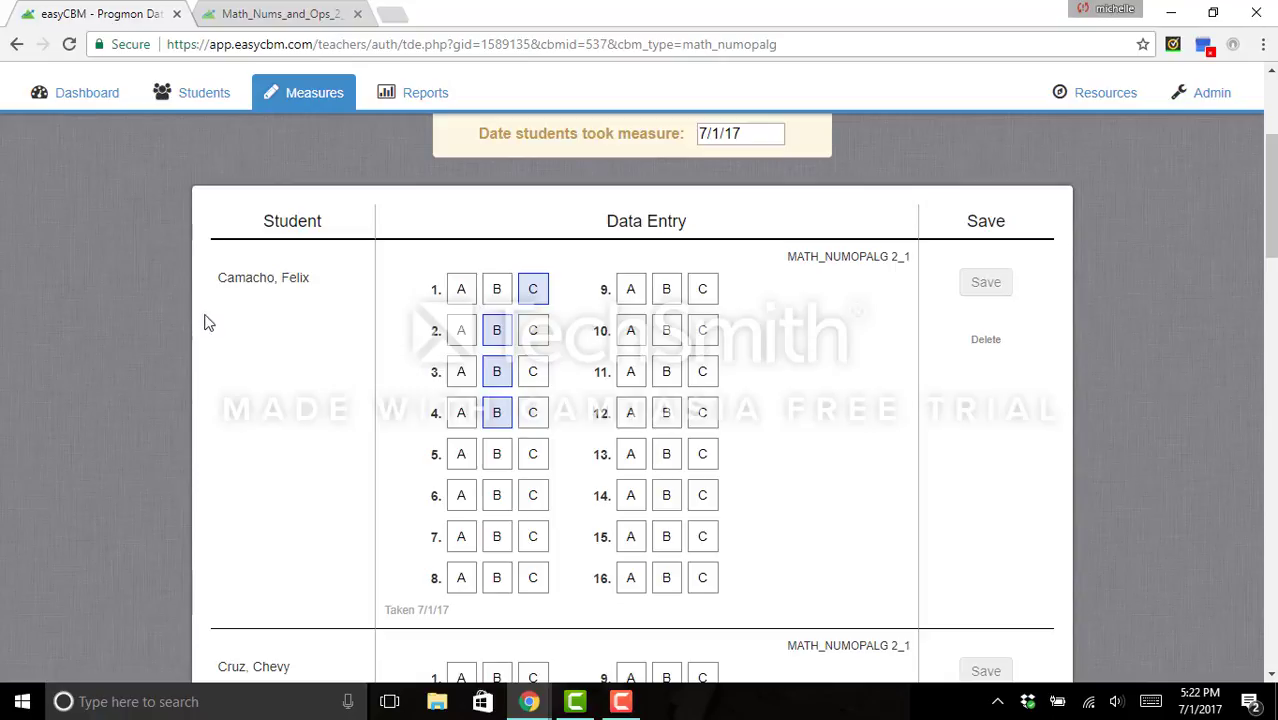
{"action": "scroll", "coordinate": [161, 332], "scroll_direction": "down", "scroll_amount": 6}
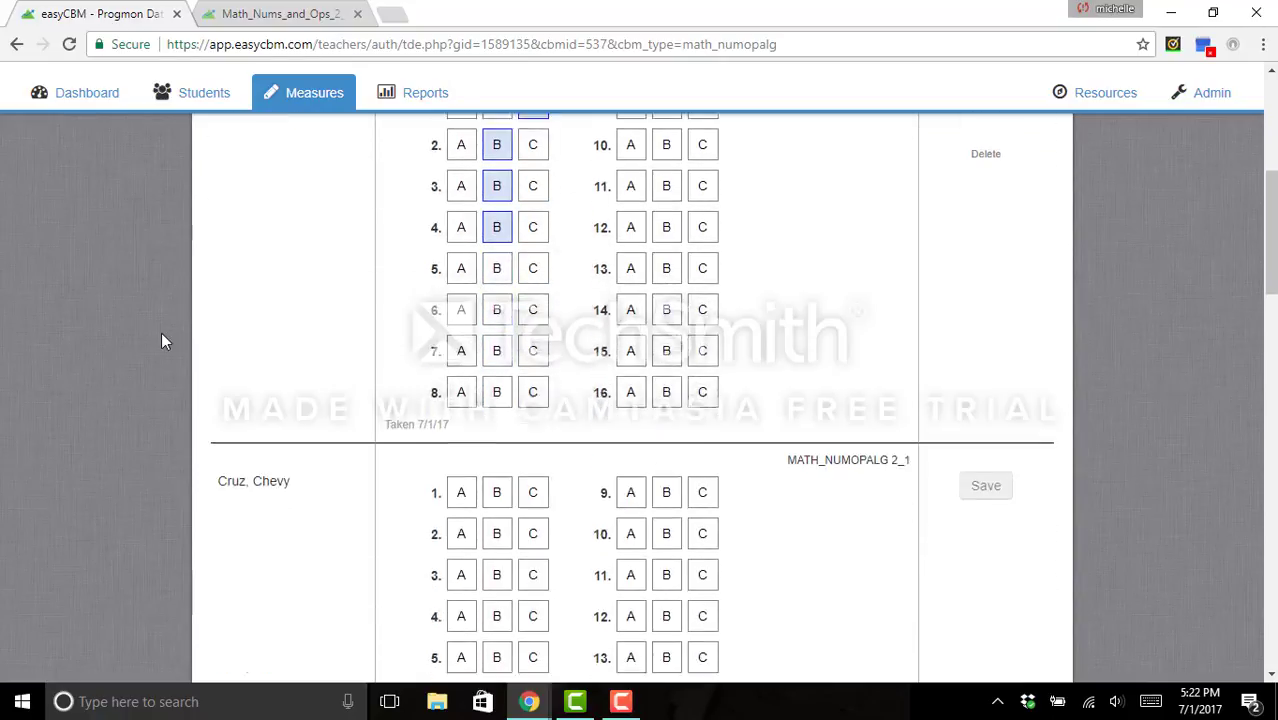
{"action": "scroll", "coordinate": [252, 340], "scroll_direction": "down", "scroll_amount": 9}
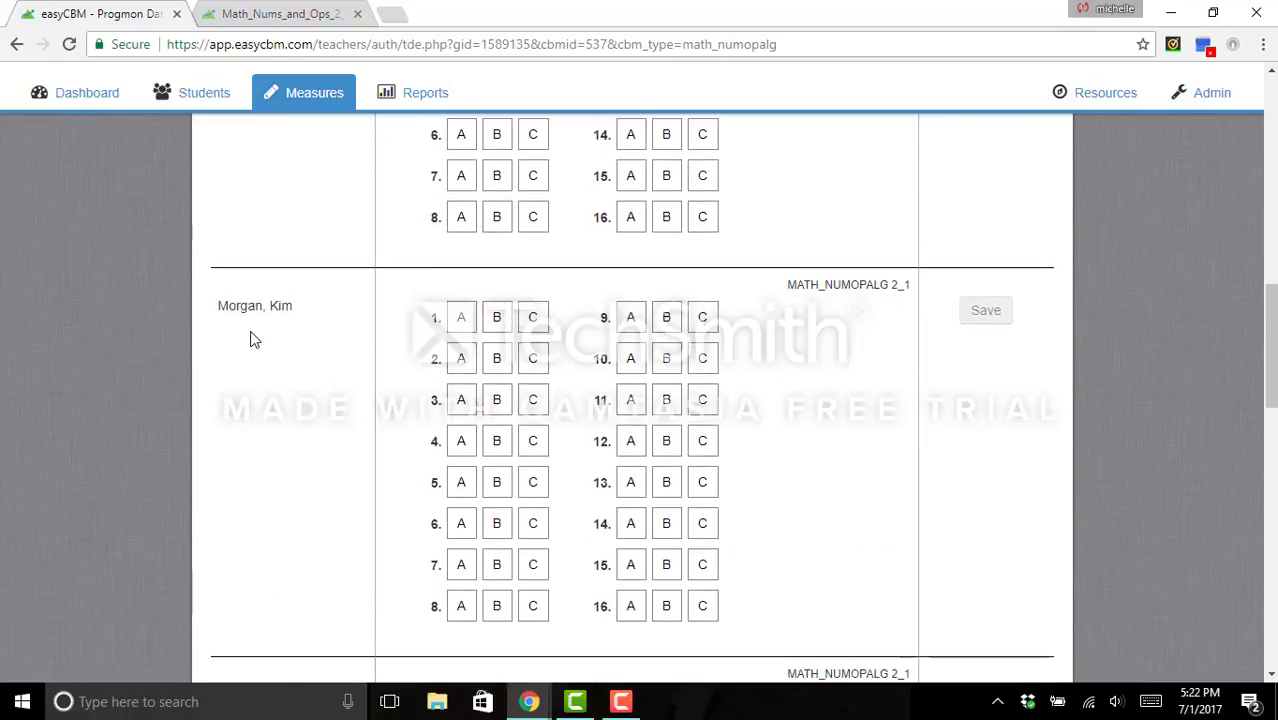
{"action": "scroll", "coordinate": [252, 340], "scroll_direction": "down", "scroll_amount": 5}
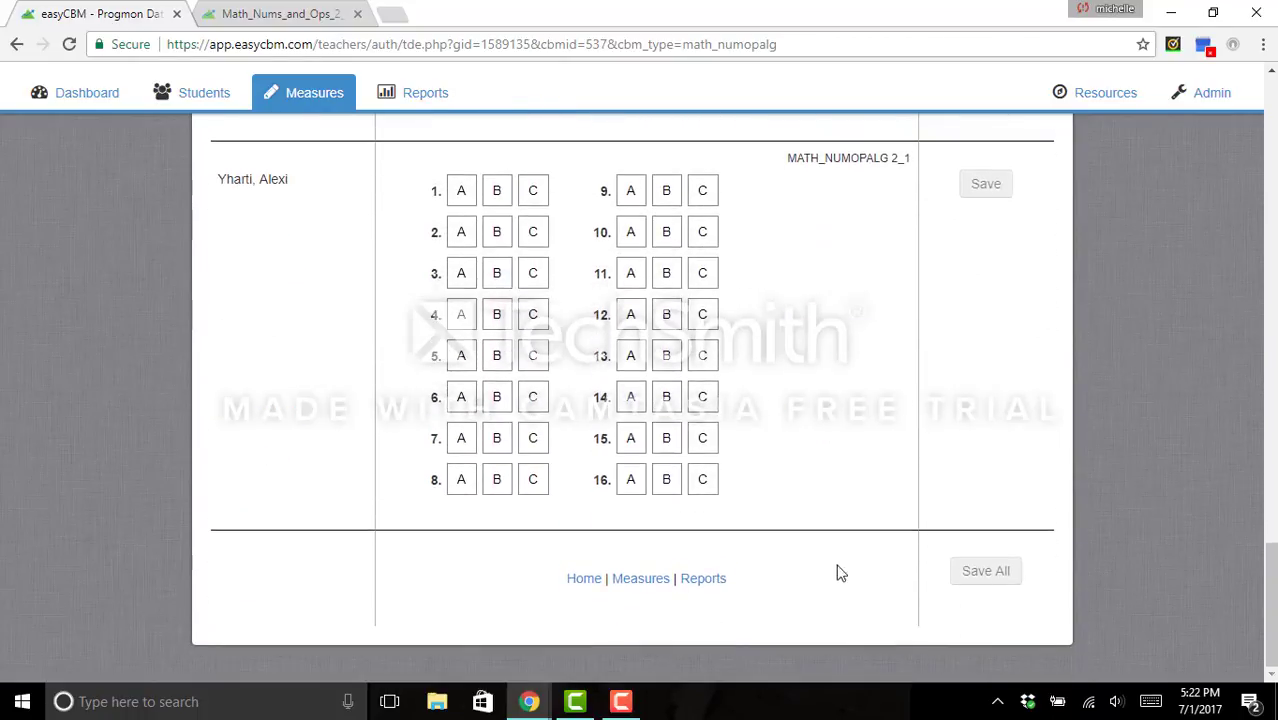
- Open Reports and switch to the Individuals tab listing each student's completed tests
{"action": "left_click", "coordinate": [703, 580]}
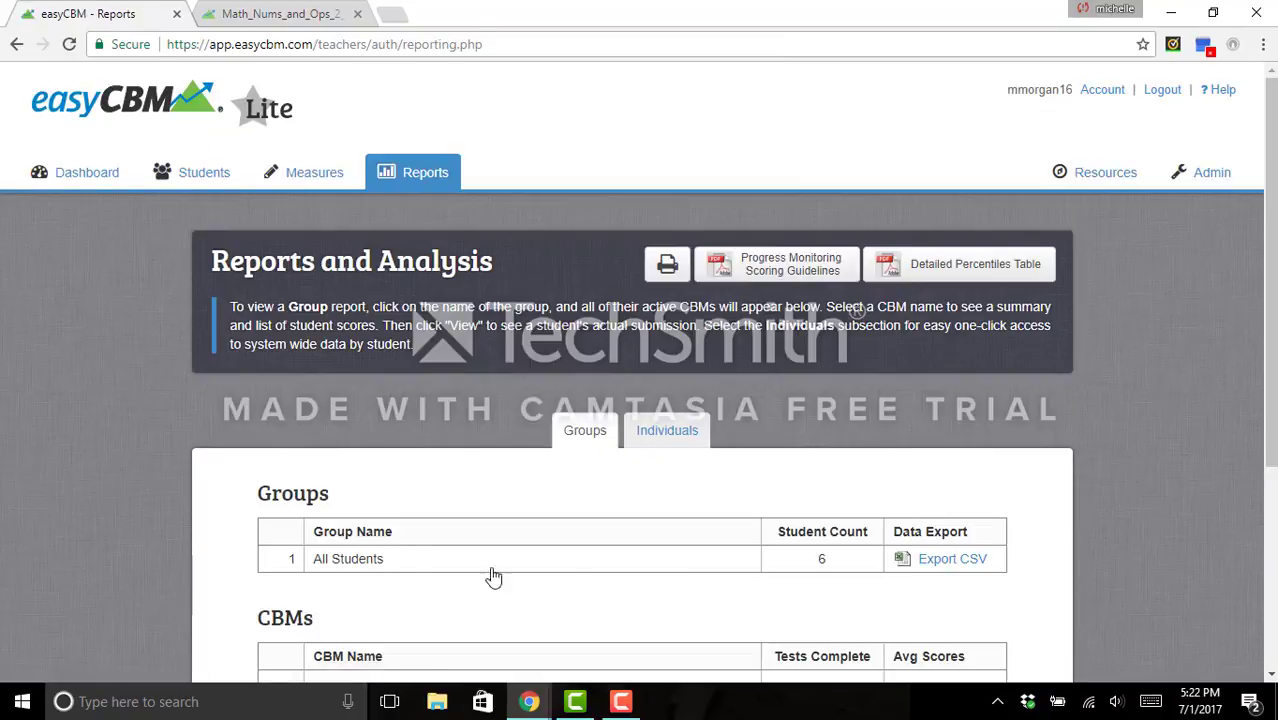
{"action": "scroll", "coordinate": [157, 492], "scroll_direction": "down", "scroll_amount": 2}
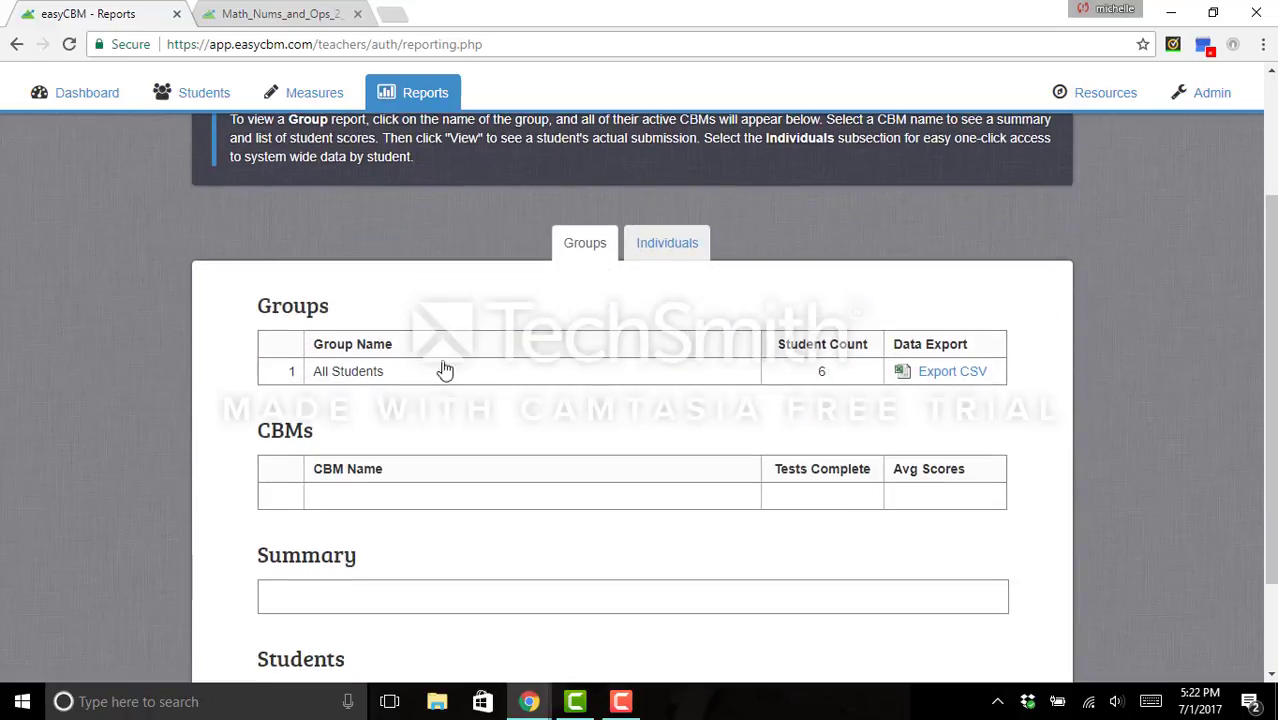
{"action": "left_click", "coordinate": [667, 252]}
{"action": "scroll", "coordinate": [667, 254], "scroll_direction": "down", "scroll_amount": 1}
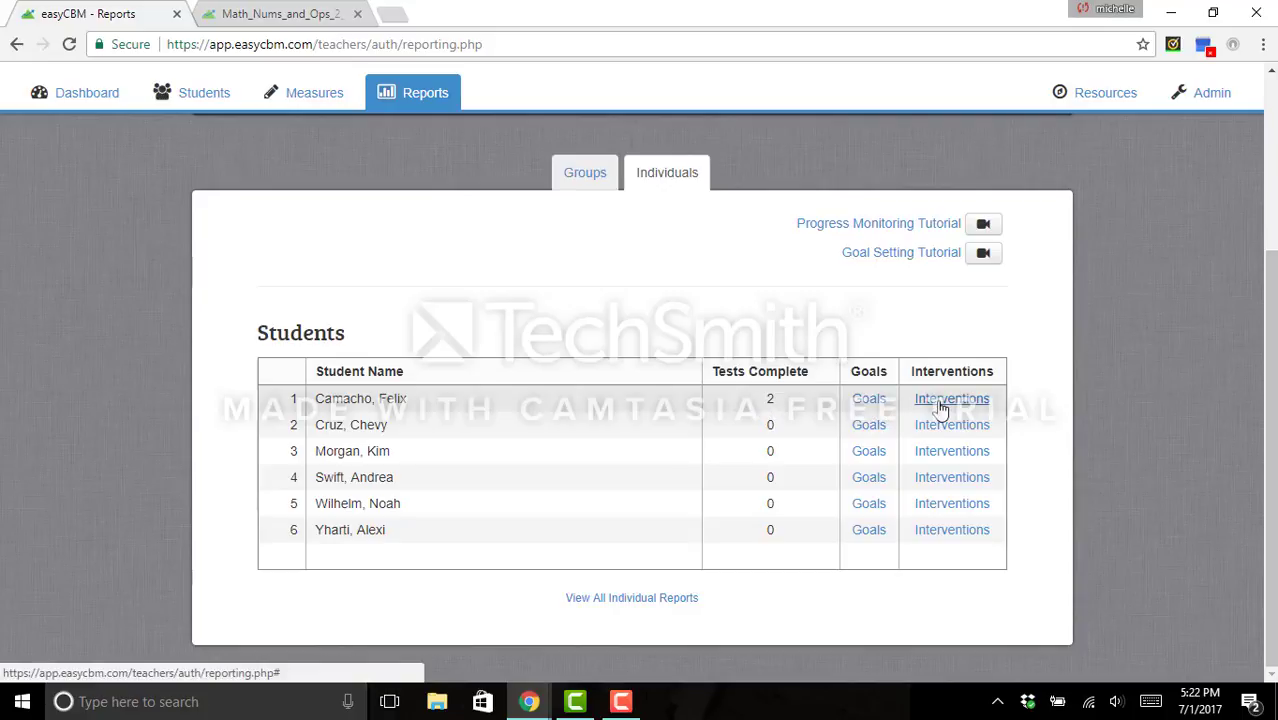
- Open the first student's report and review the 10/16 and 1/16 math graphs
{"action": "left_click", "coordinate": [610, 405]}
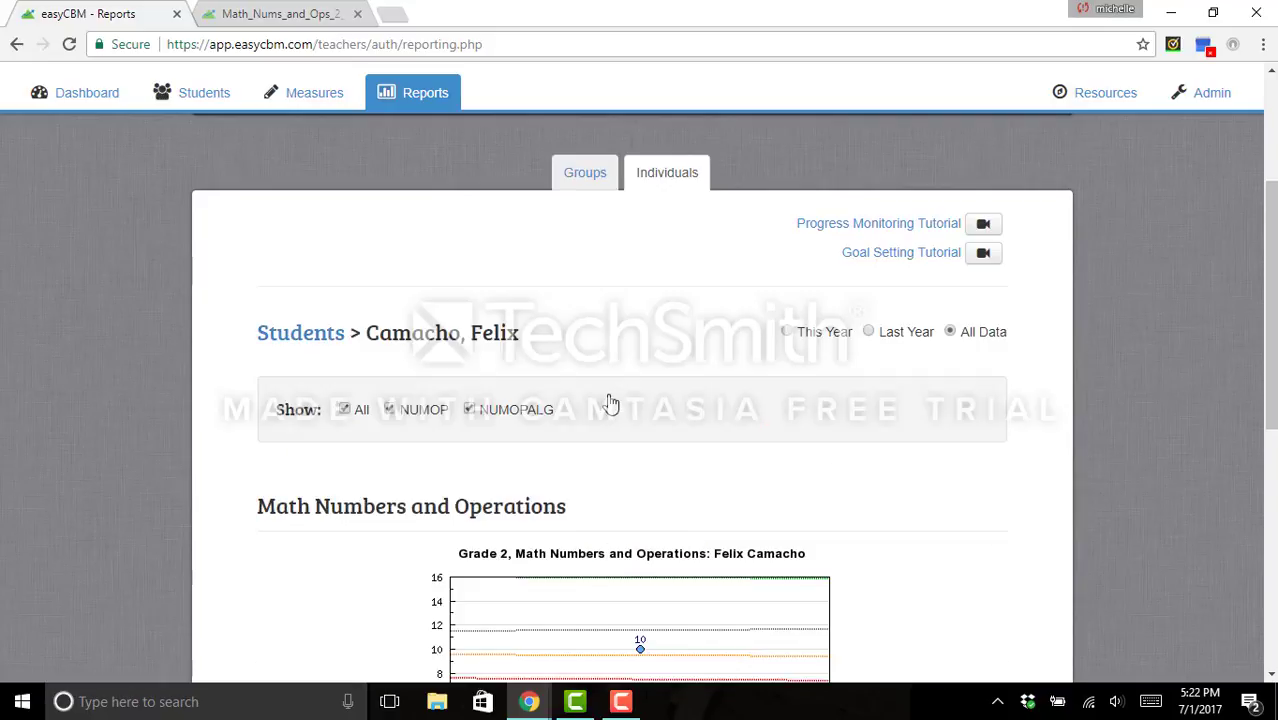
{"action": "scroll", "coordinate": [157, 432], "scroll_direction": "down", "scroll_amount": 3}
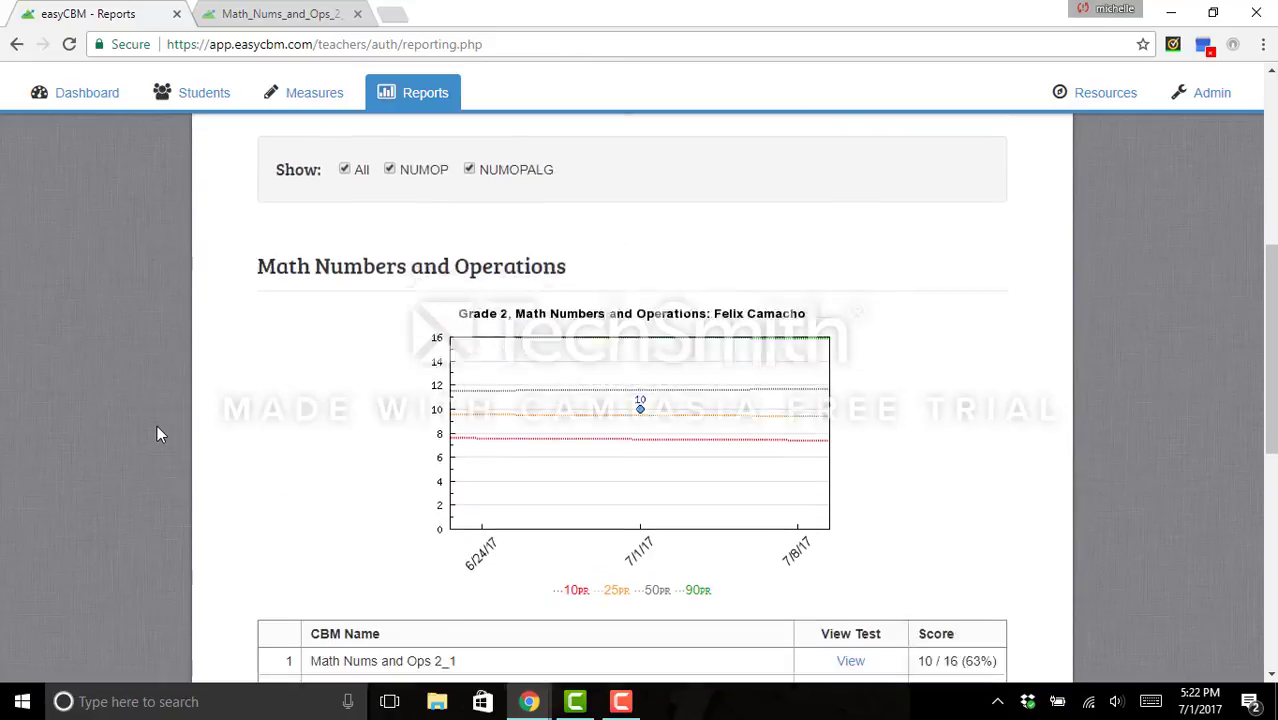
{"action": "scroll", "coordinate": [157, 434], "scroll_direction": "down", "scroll_amount": 1}
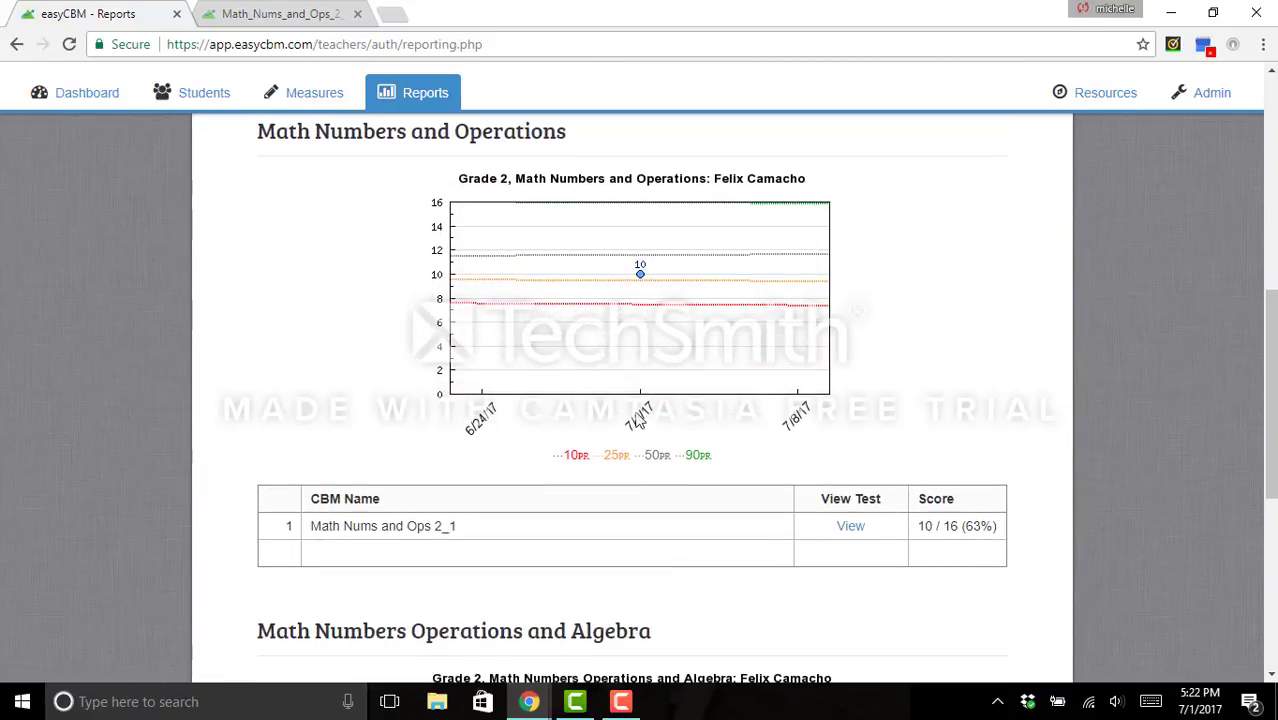
{"action": "scroll", "coordinate": [173, 416], "scroll_direction": "down", "scroll_amount": 2}
{"action": "scroll", "coordinate": [157, 414], "scroll_direction": "down", "scroll_amount": 3}
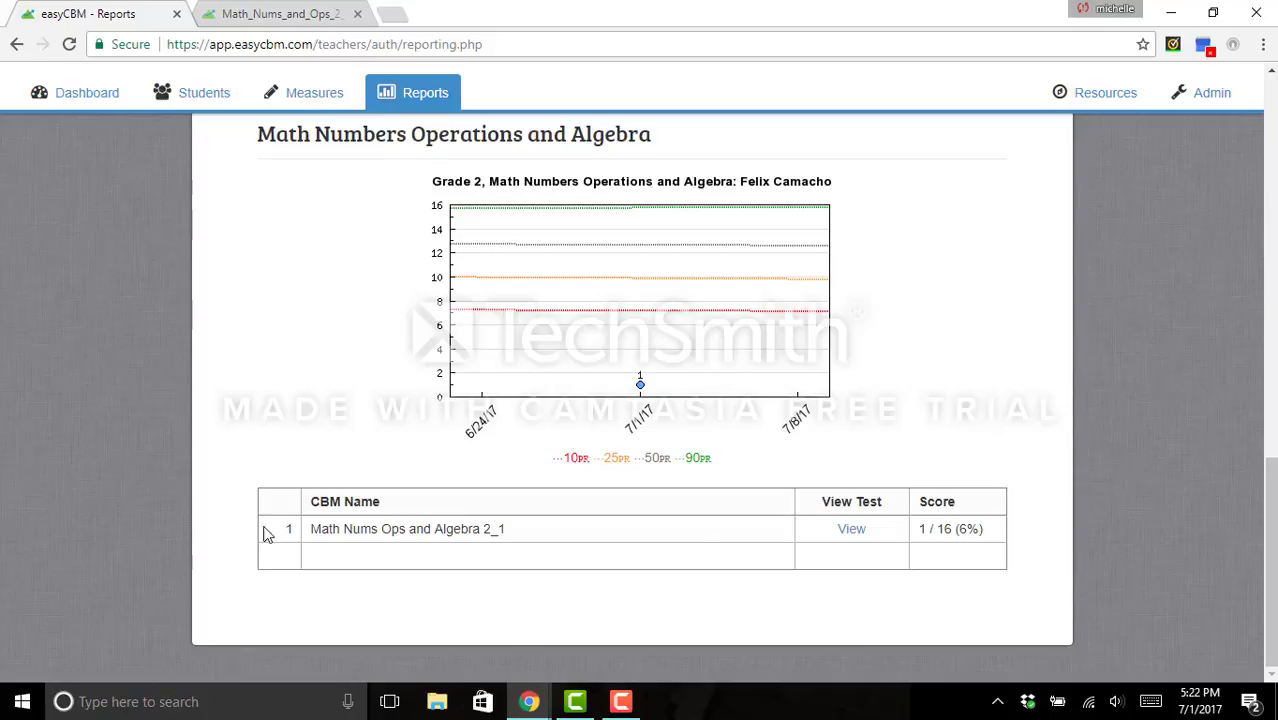
{"action": "scroll", "coordinate": [186, 497], "scroll_direction": "up", "scroll_amount": 8}
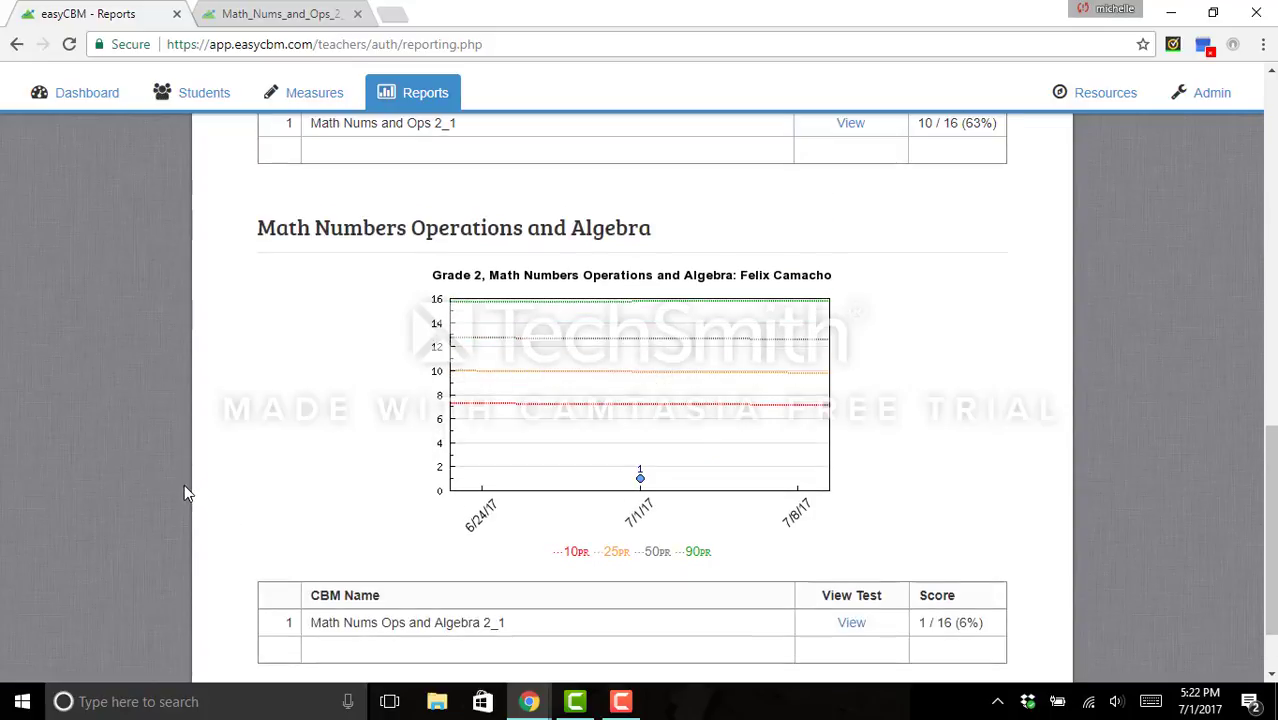
{"action": "scroll", "coordinate": [182, 490], "scroll_direction": "up", "scroll_amount": 4}
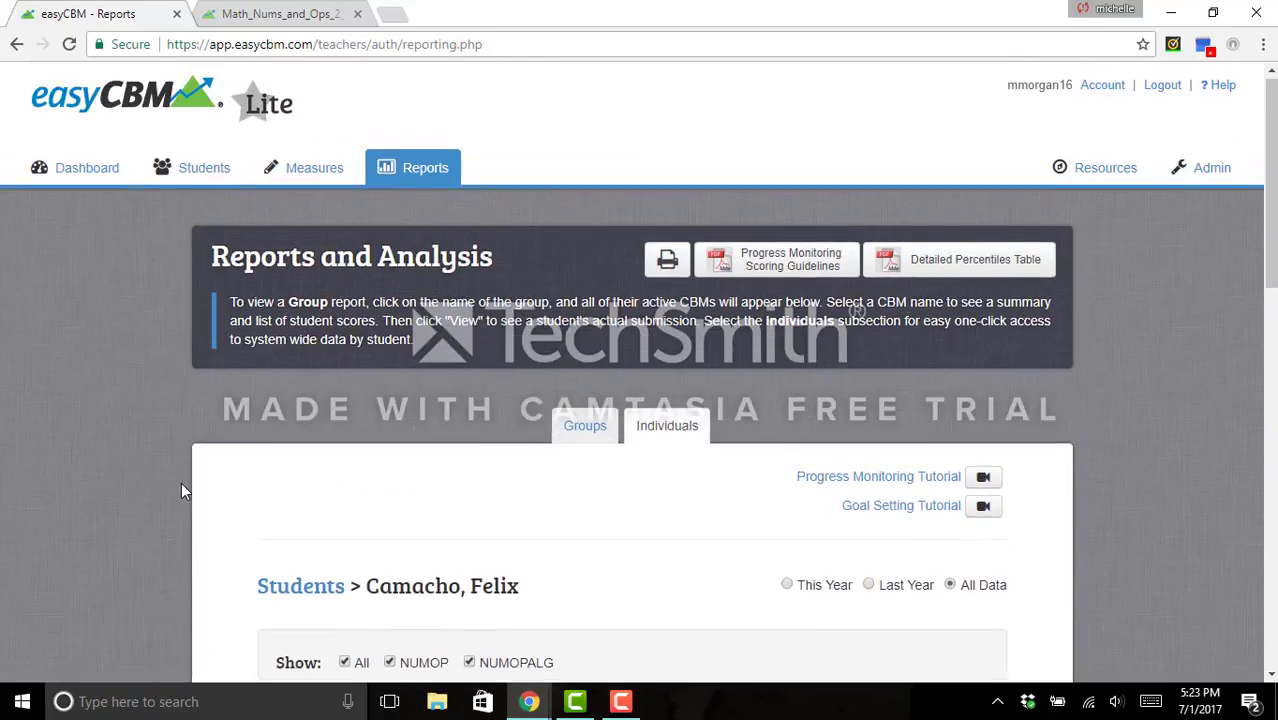
- Browse the Resources page's training site, video tutorials and manuals, then return to the Dashboard
{"action": "left_click", "coordinate": [88, 173]}
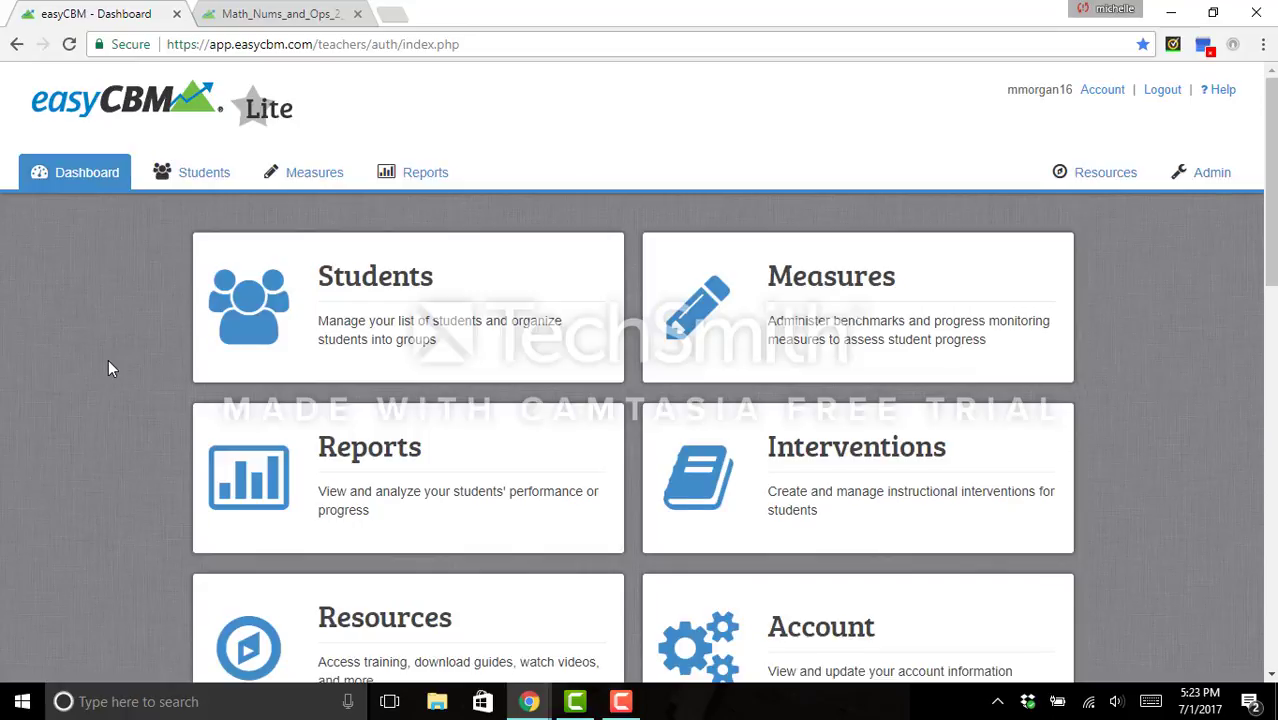
{"action": "scroll", "coordinate": [109, 368], "scroll_direction": "down", "scroll_amount": 2}
{"action": "scroll", "coordinate": [111, 369], "scroll_direction": "down", "scroll_amount": 1}
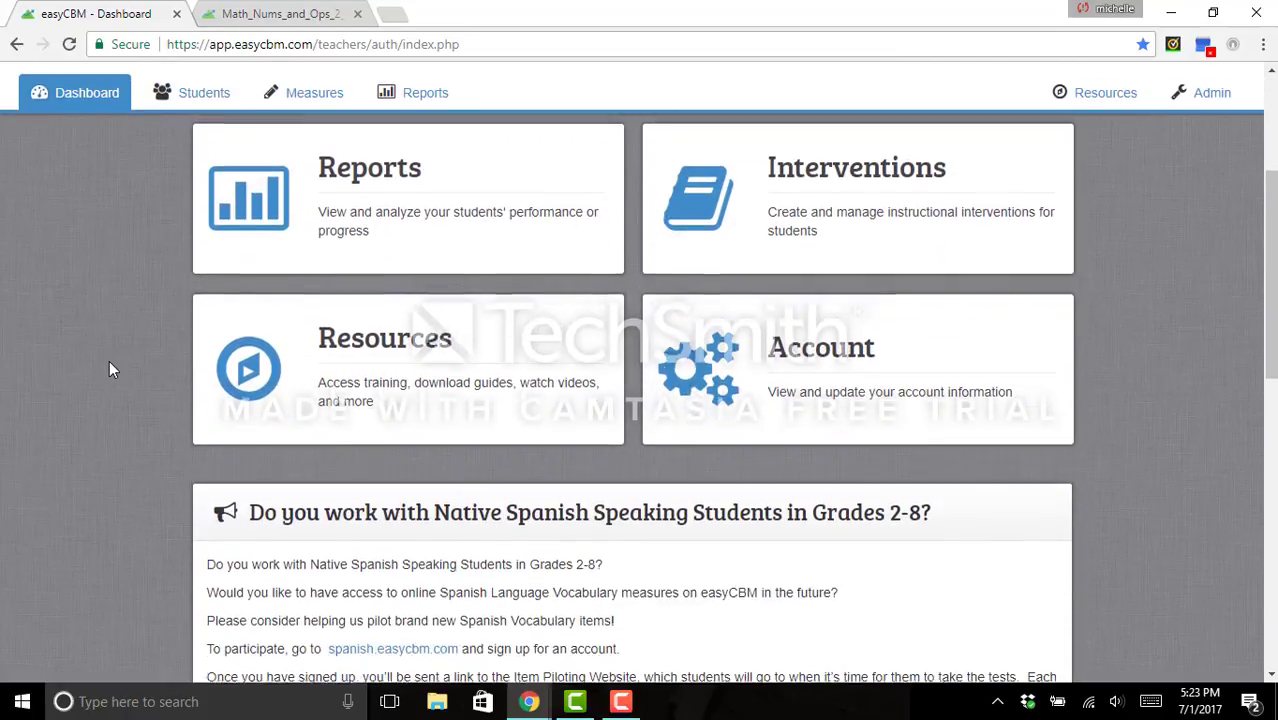
{"action": "left_click", "coordinate": [425, 400]}
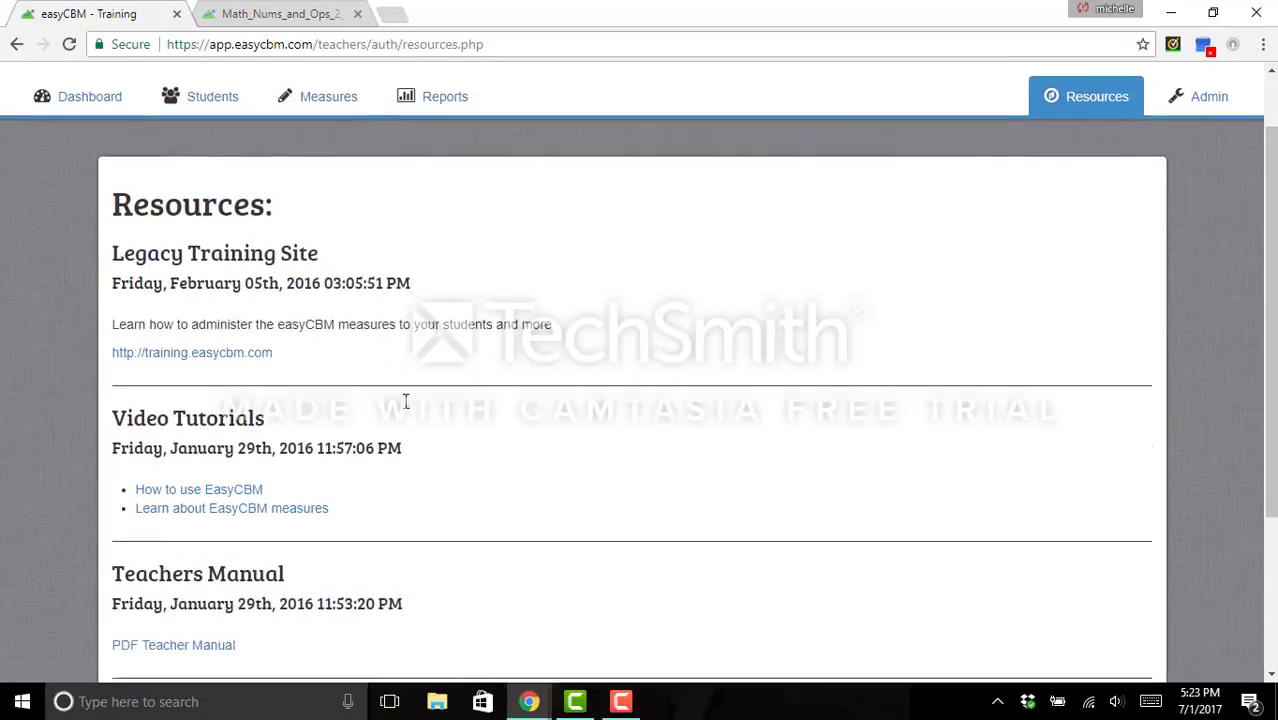
{"action": "scroll", "coordinate": [42, 400], "scroll_direction": "down", "scroll_amount": 3}
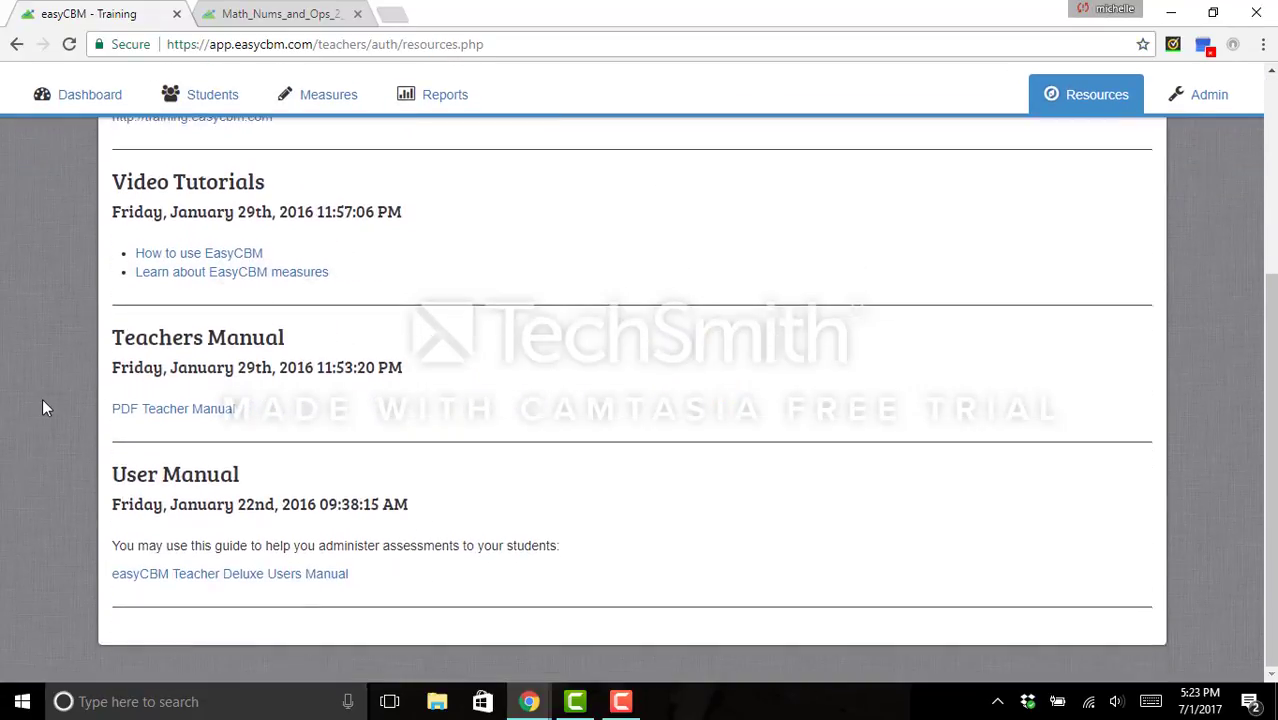
{"action": "scroll", "coordinate": [46, 400], "scroll_direction": "up", "scroll_amount": 5}
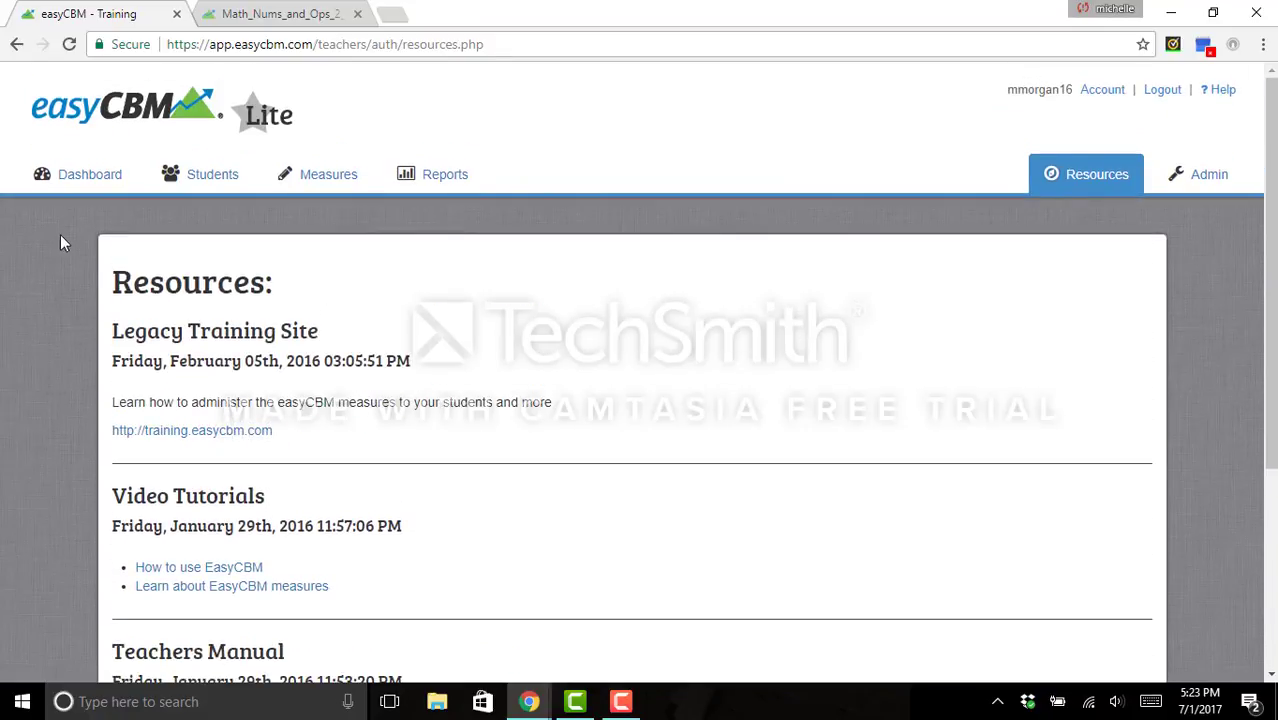
{"action": "left_click", "coordinate": [85, 176]}
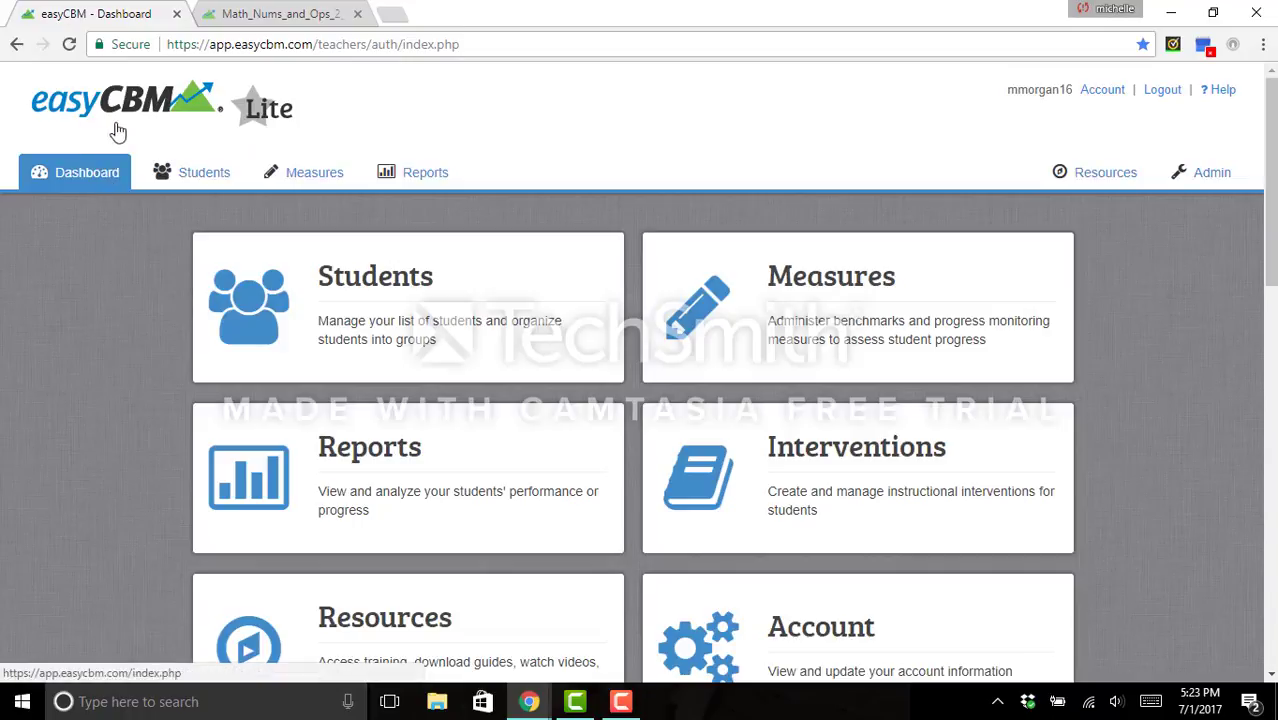